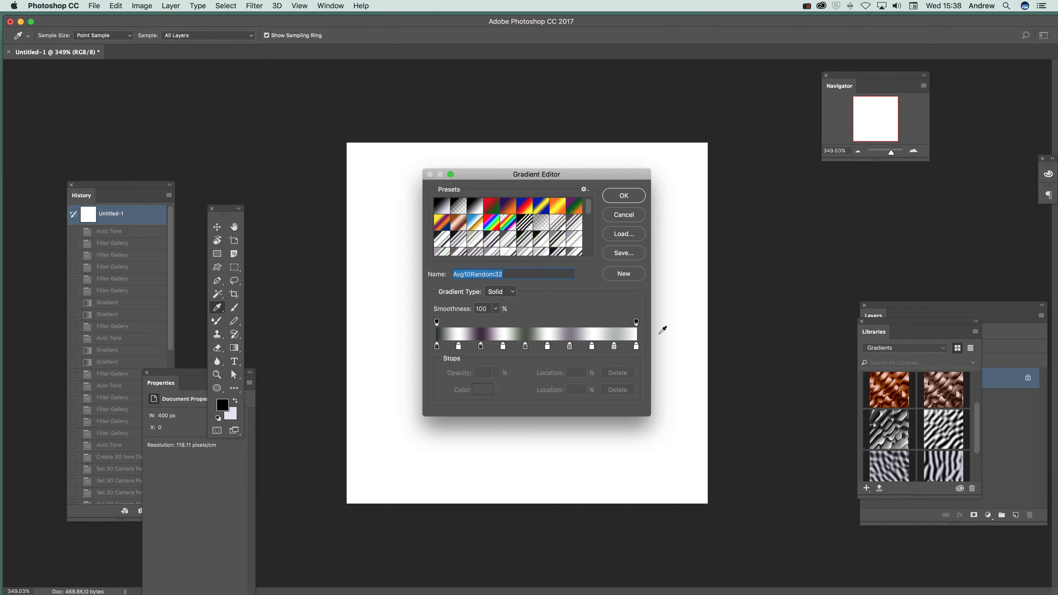
Accept the Avg10Random32 gradient and apply it in Difference mode from the canvas's upper-left corner to its lower-right corner.
left_click_drag(650, 307, 920, 306)
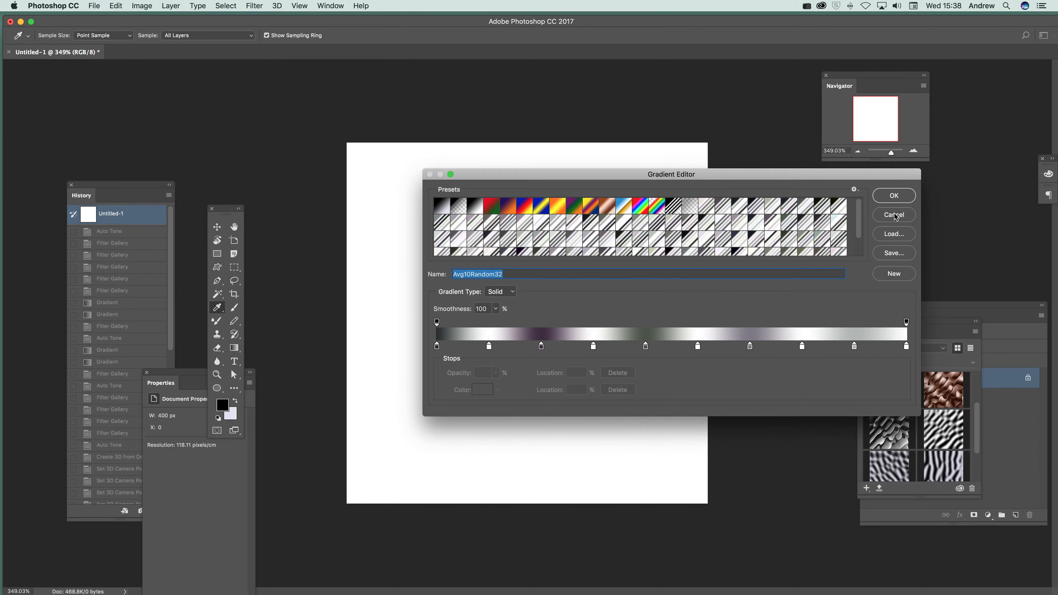
left_click(897, 202)
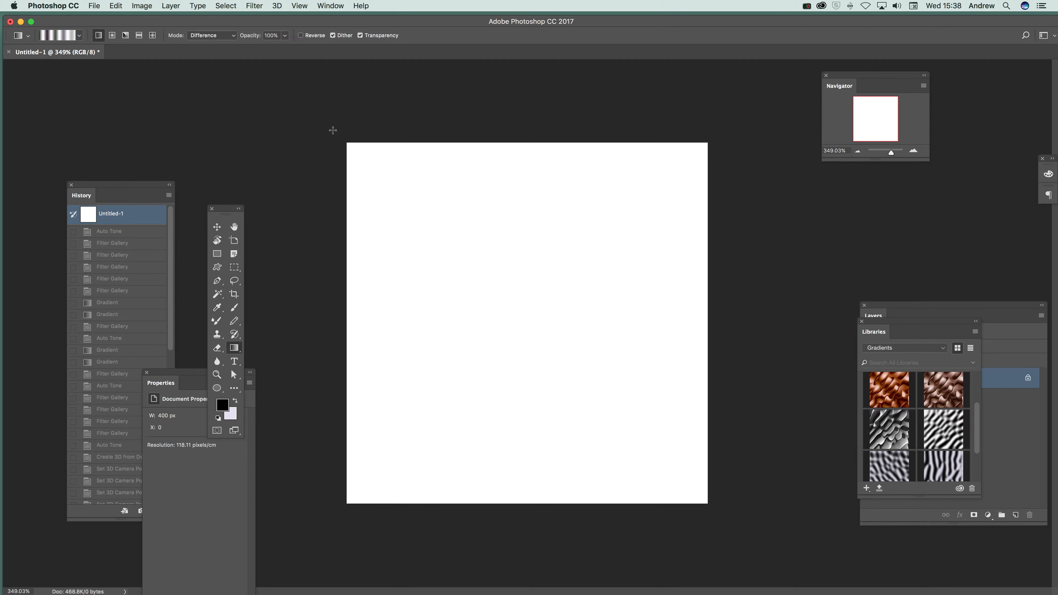
left_click_drag(346, 139, 708, 503)
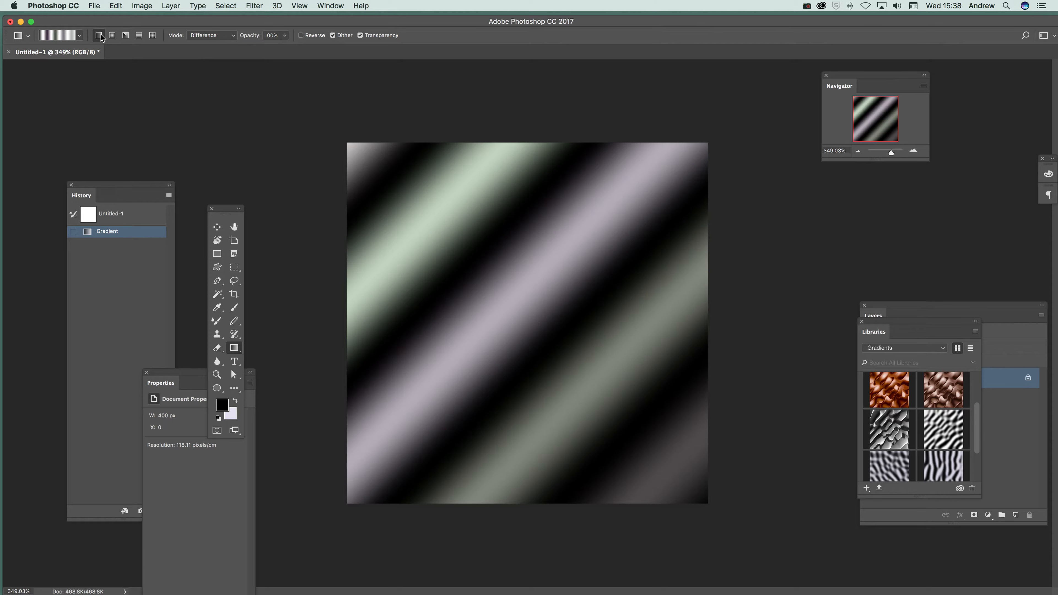
Compare Bas Relief light directions on the striped gradient and apply the filter with Detail 1, Smoothness 15 and Light Bottom Right.
left_click(262, 7)
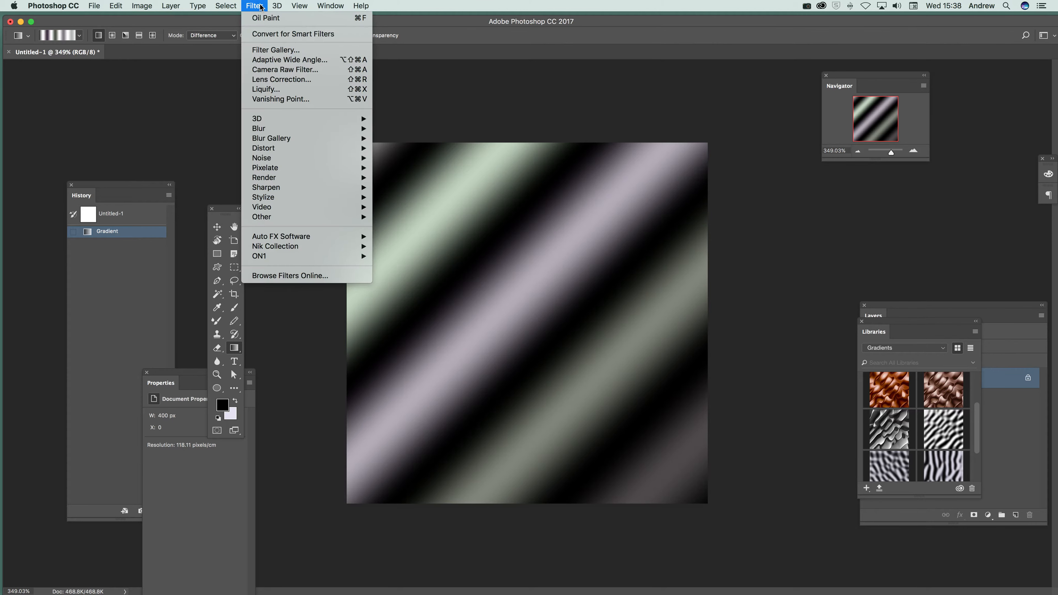
left_click(275, 50)
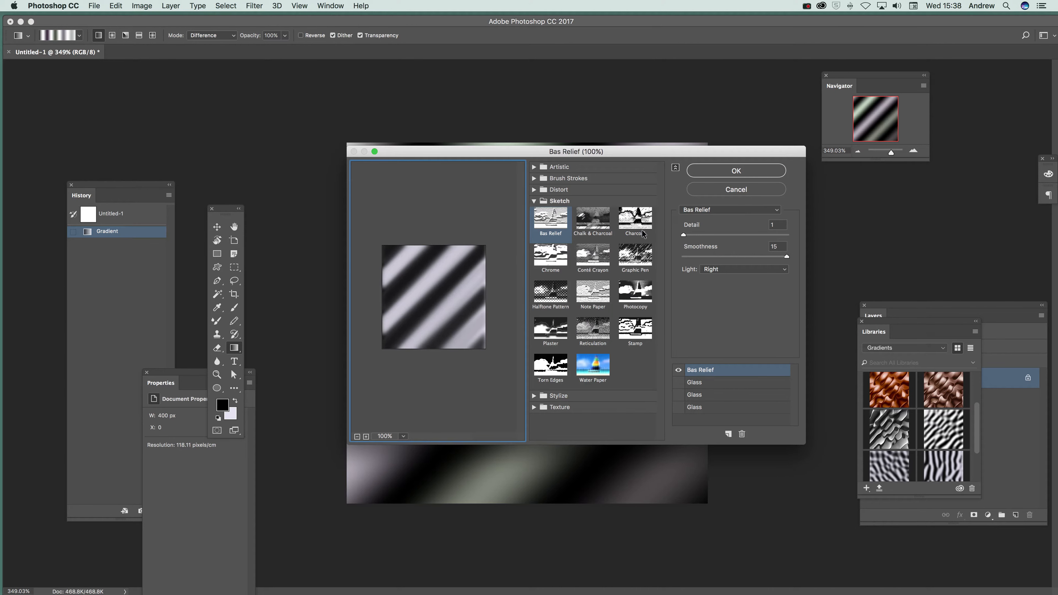
left_click(719, 274)
left_click(721, 247)
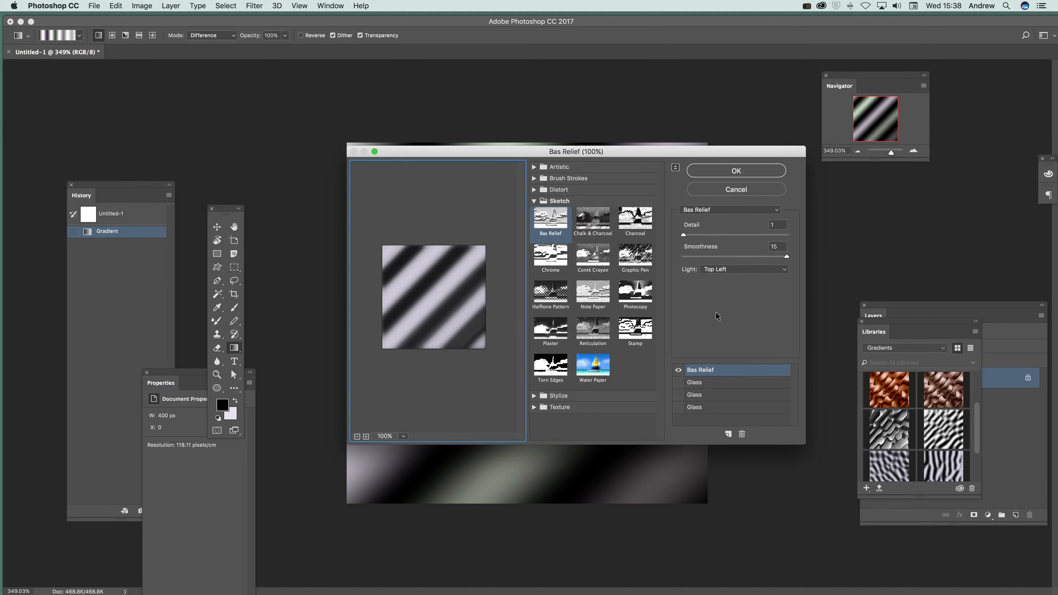
left_click(718, 269)
left_click(715, 259)
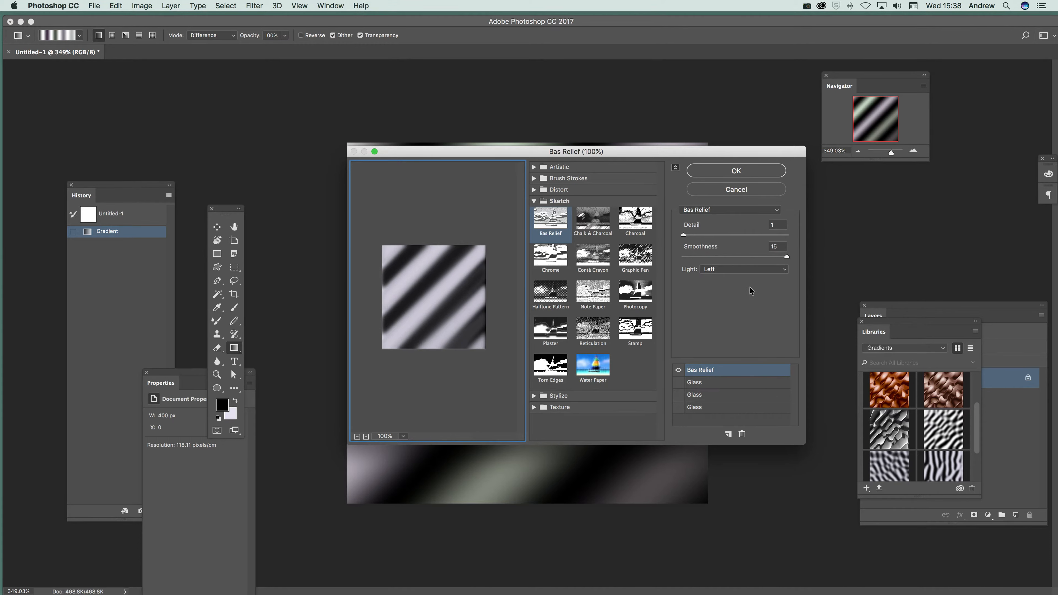
left_click(729, 269)
left_click(730, 293)
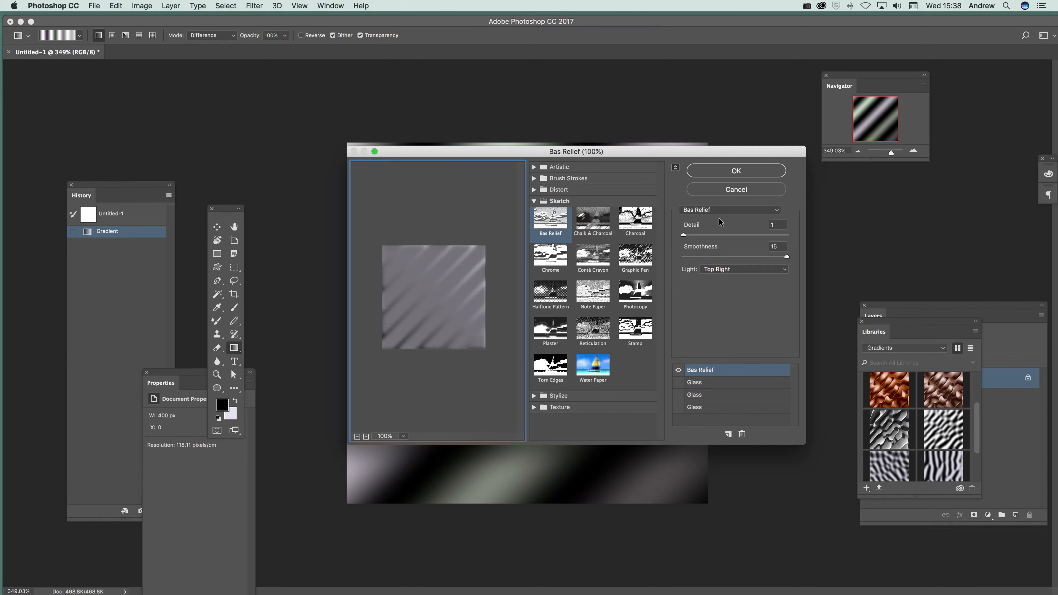
left_click(717, 269)
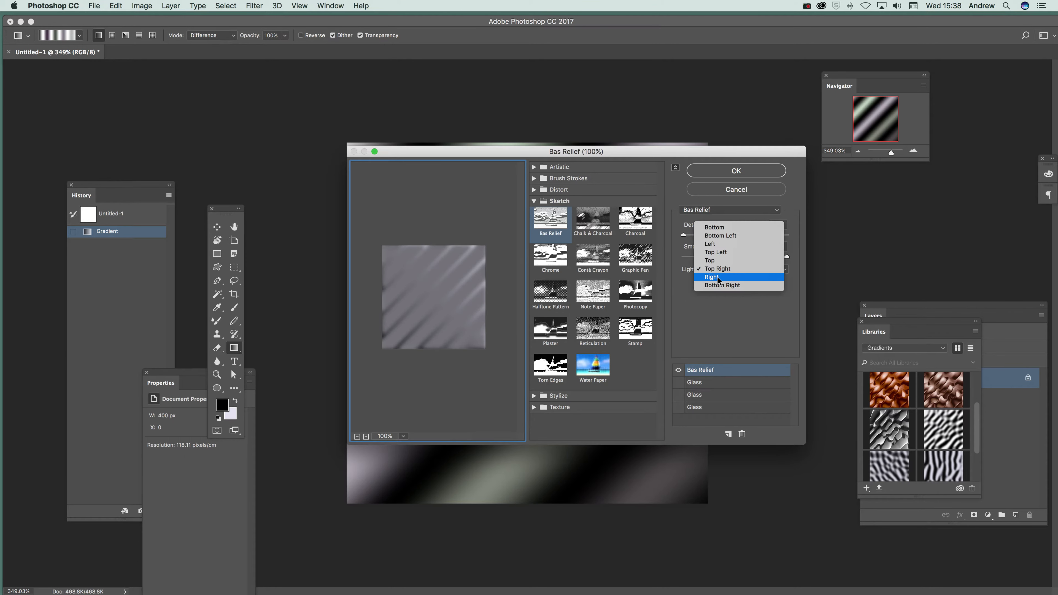
left_click(718, 283)
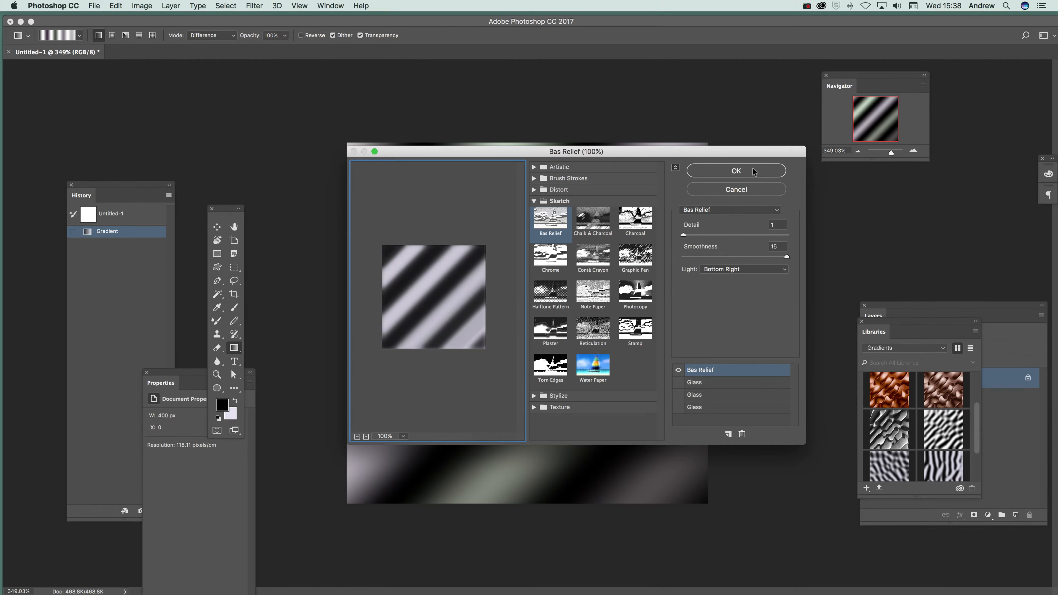
left_click(777, 170)
Reapply the last Bas Relief filter eleven times to the striped image.
left_click(248, 6)
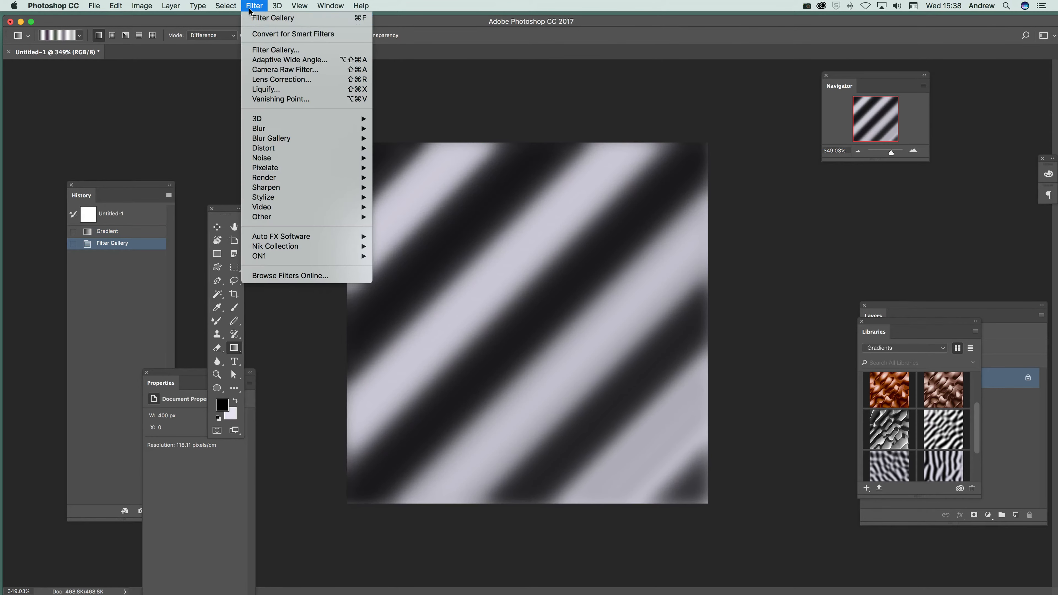
left_click(253, 18)
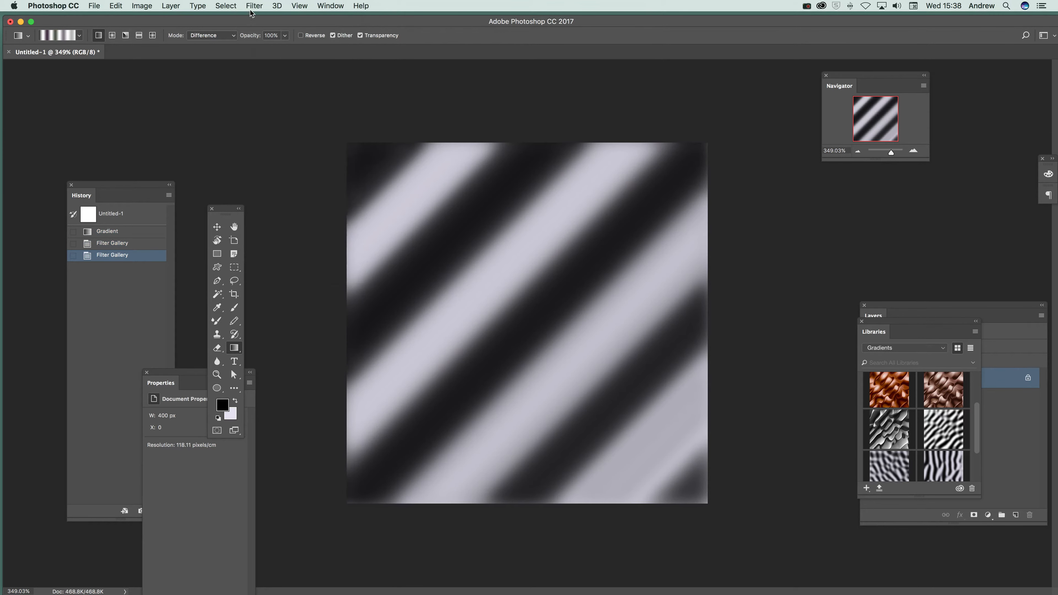
left_click(254, 5)
left_click(253, 18)
left_click(253, 6)
left_click(253, 18)
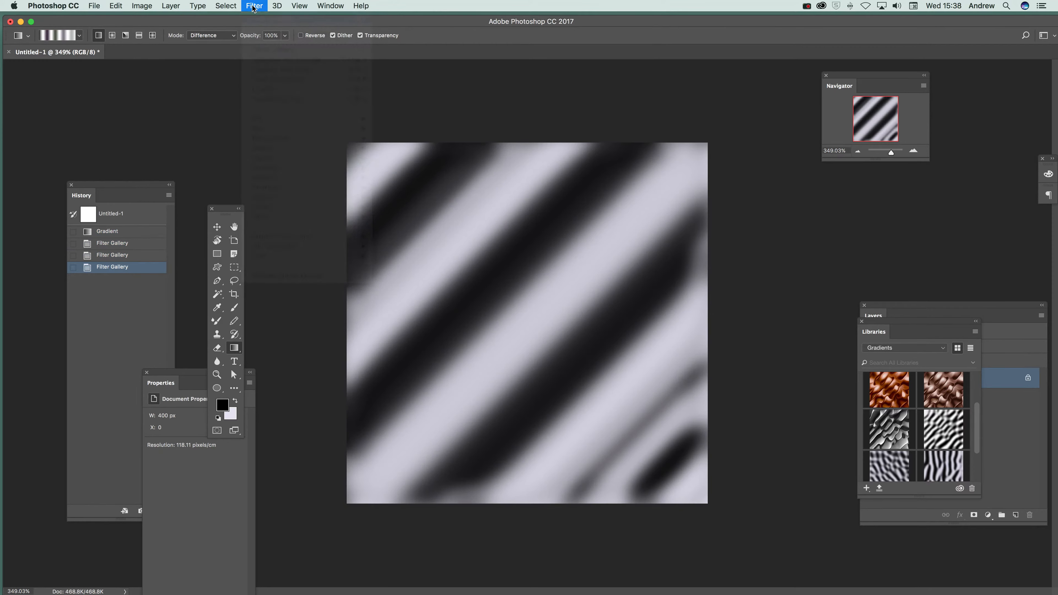
left_click(254, 6)
left_click(253, 18)
left_click(254, 6)
left_click(253, 18)
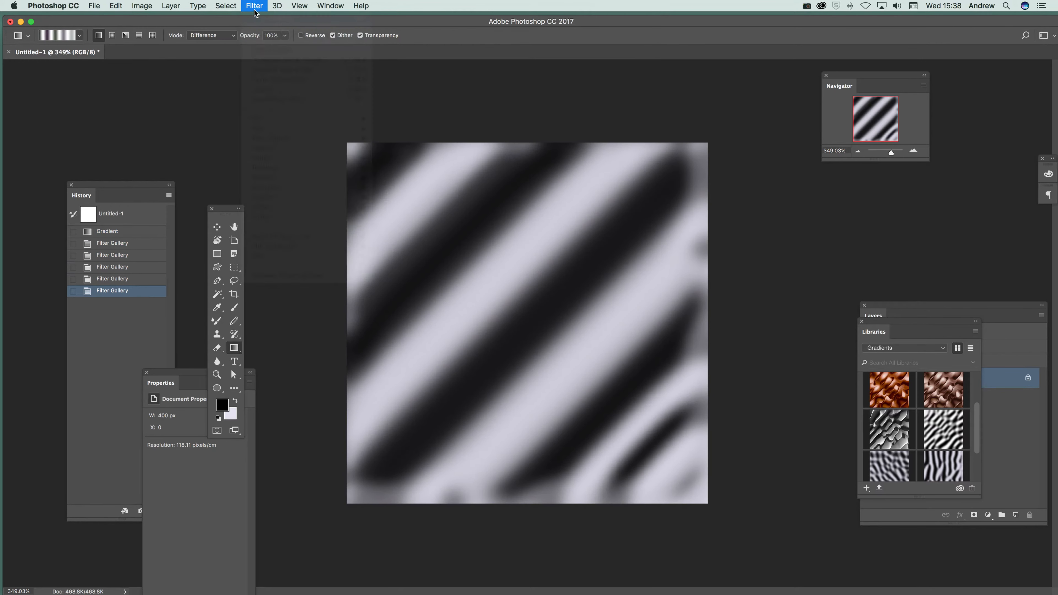
left_click(254, 6)
left_click(253, 18)
left_click(254, 5)
left_click(253, 18)
left_click(254, 6)
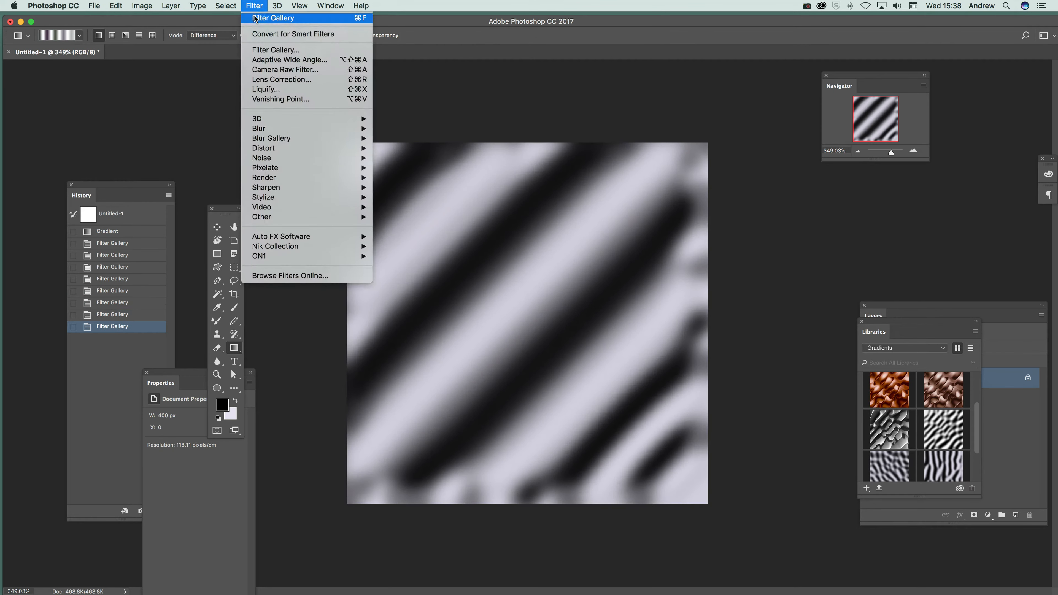
left_click(253, 18)
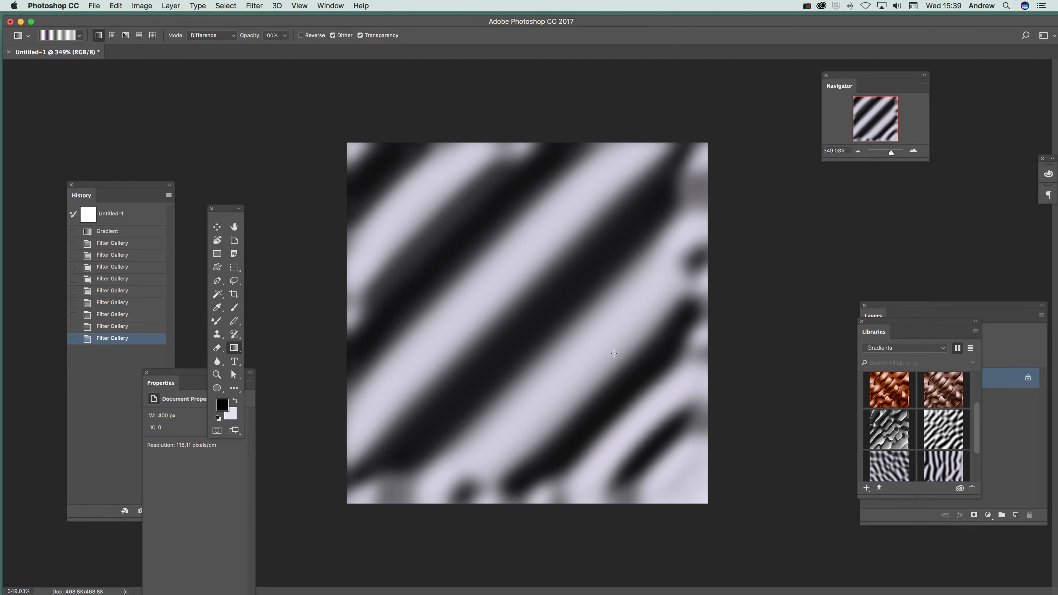
left_click(254, 6)
left_click(257, 17)
left_click(254, 6)
left_click(259, 19)
left_click(253, 5)
left_click(257, 19)
Compare Top Left, Top Right and Bottom Left light in Bas Relief, apply it with Bottom Right light, and repeat the filter once.
left_click(254, 6)
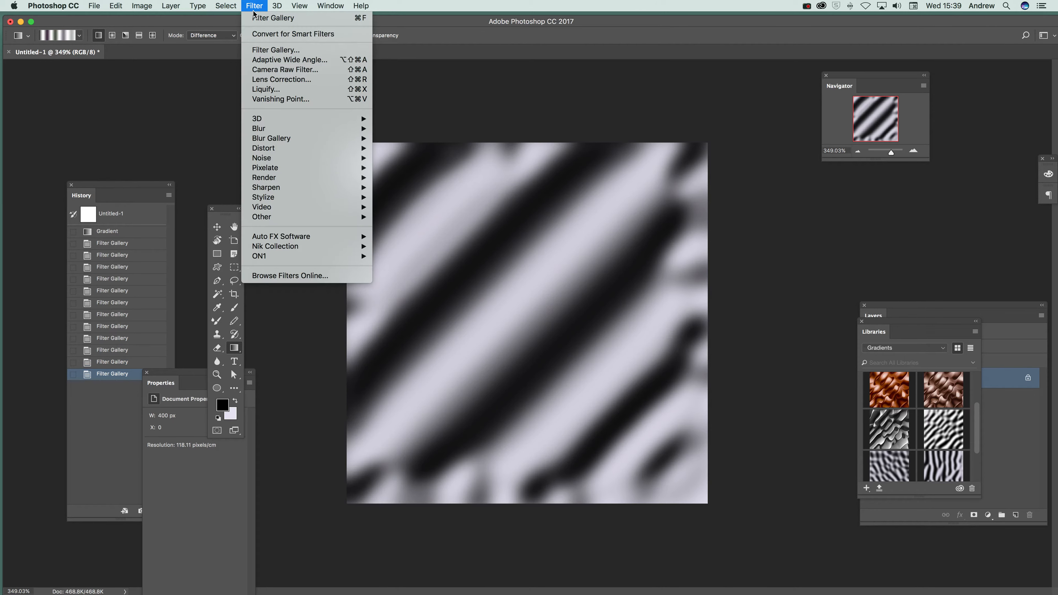
left_click(275, 50)
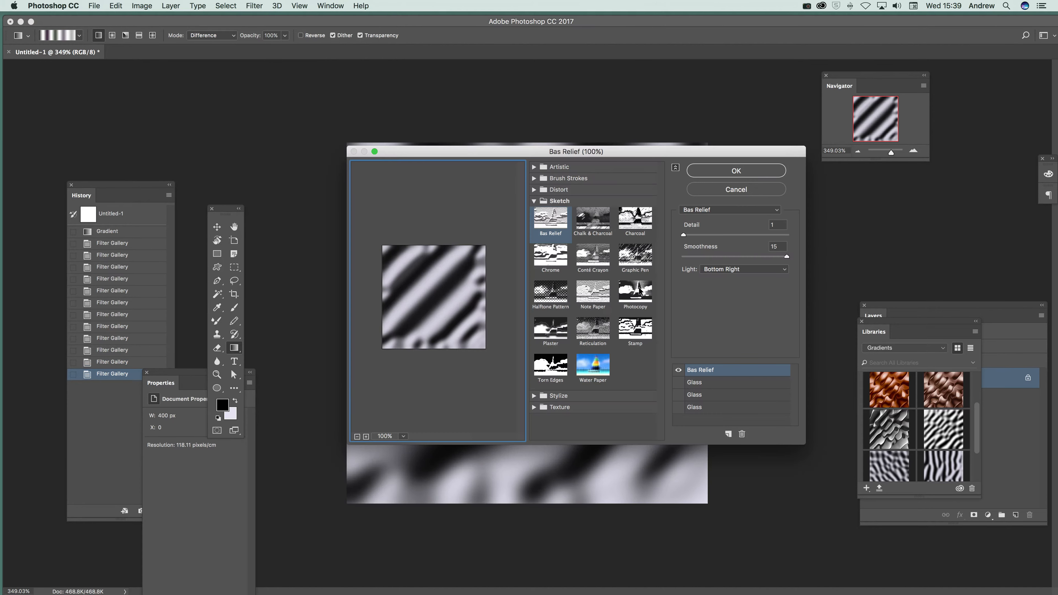
left_click(733, 270)
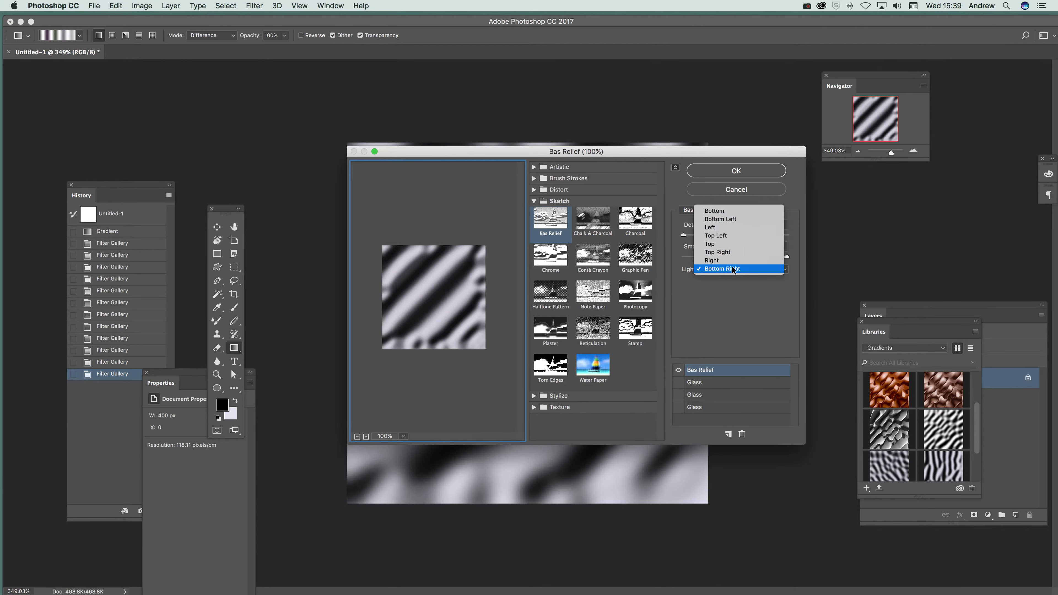
left_click(726, 236)
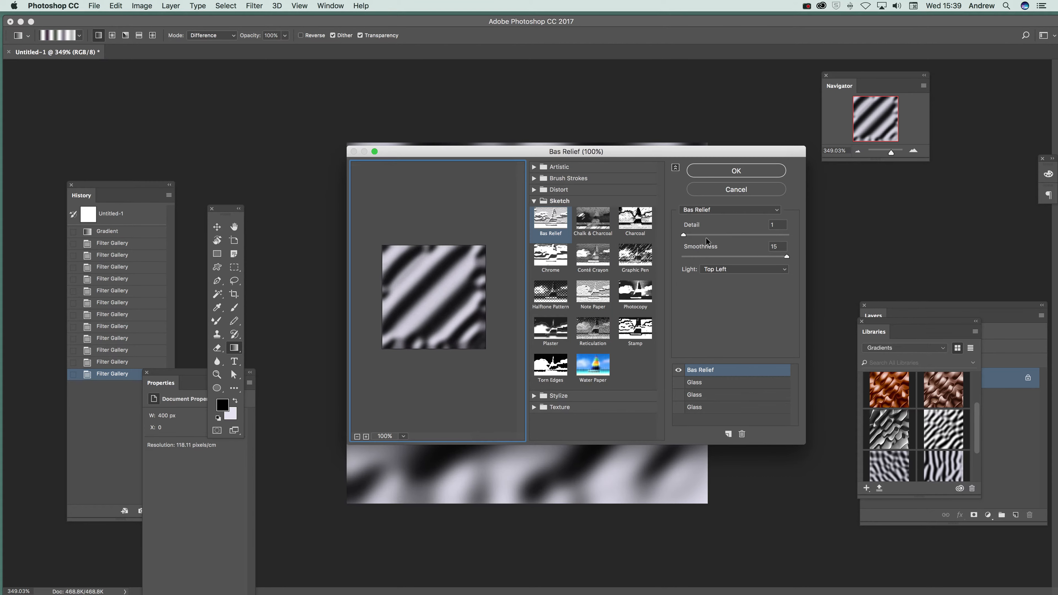
left_click(720, 271)
left_click(720, 280)
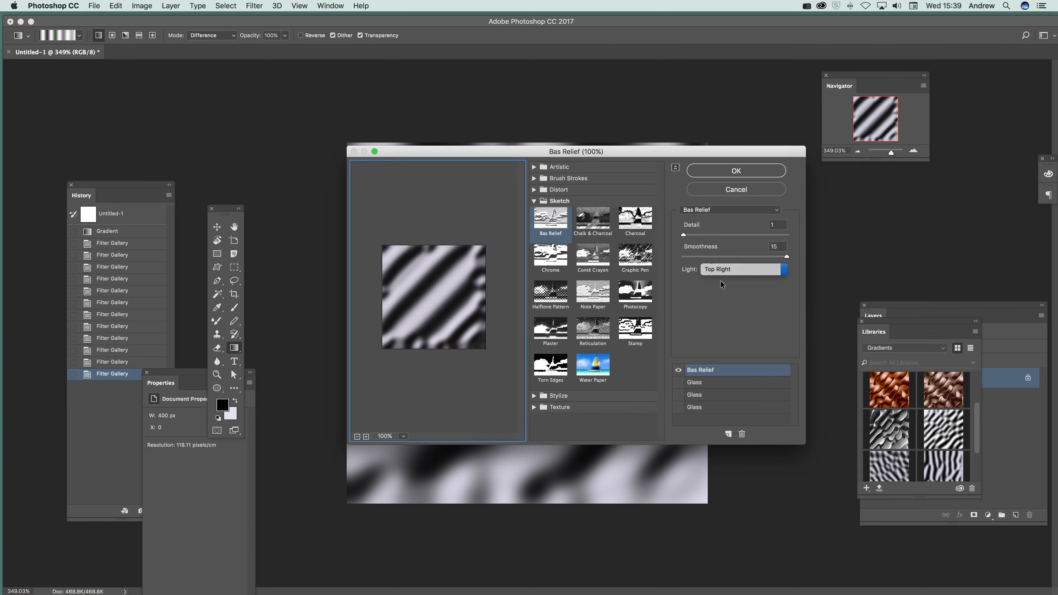
left_click(725, 270)
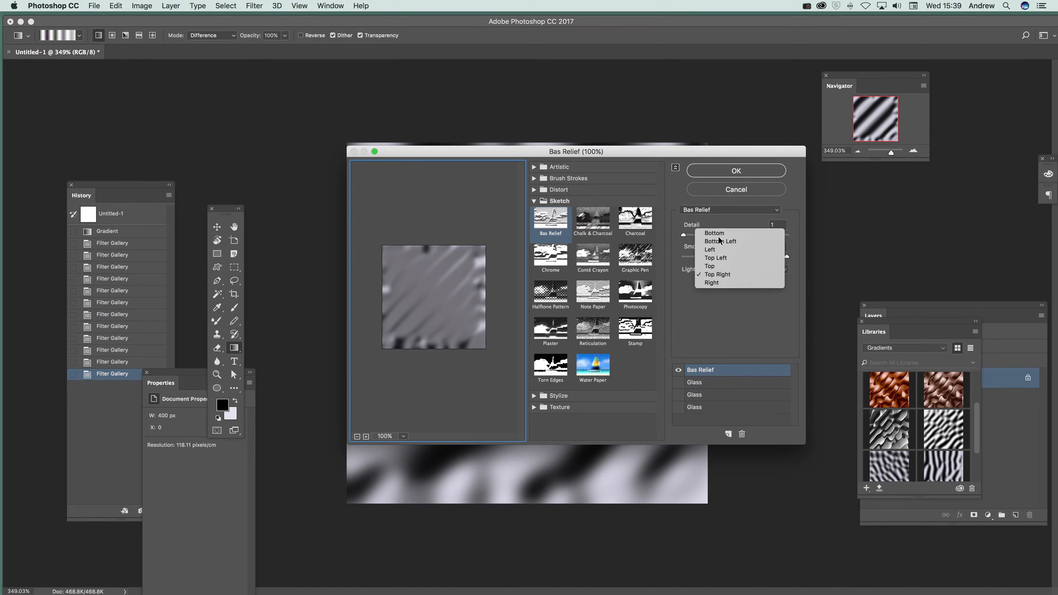
left_click(717, 235)
left_click(716, 266)
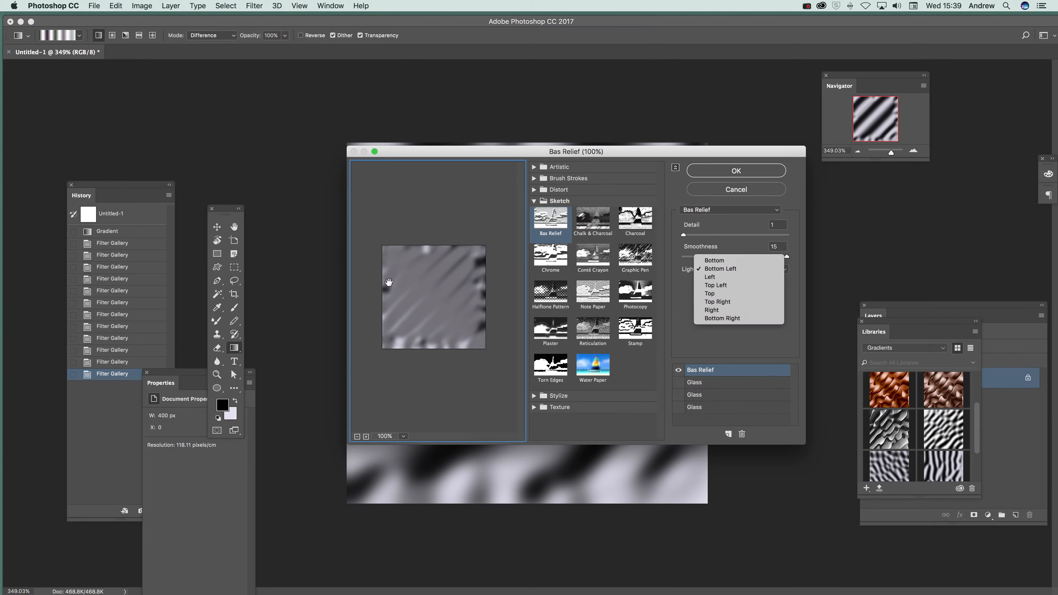
left_click(737, 318)
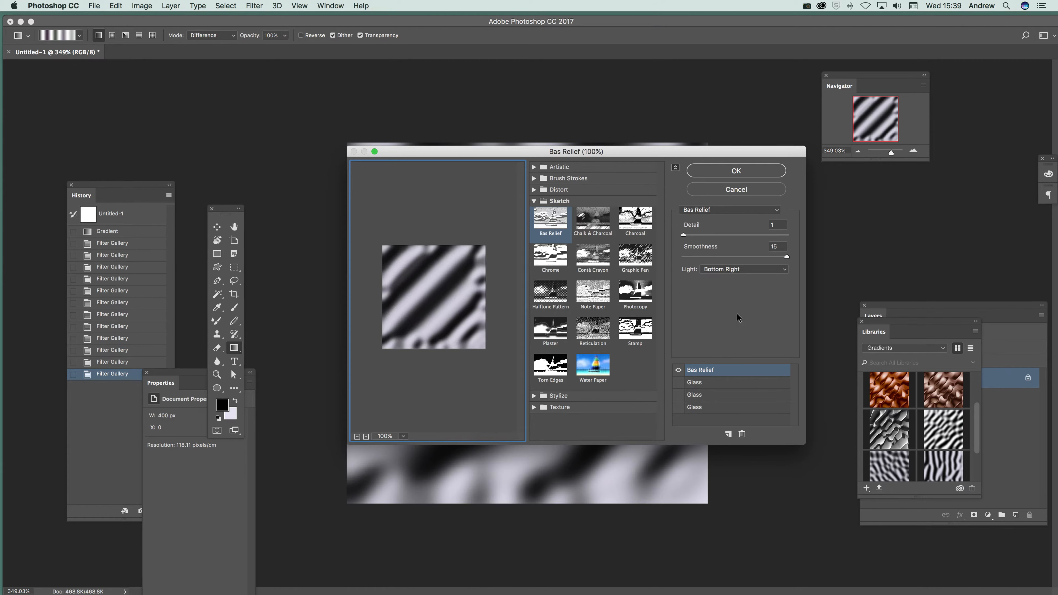
left_click(736, 171)
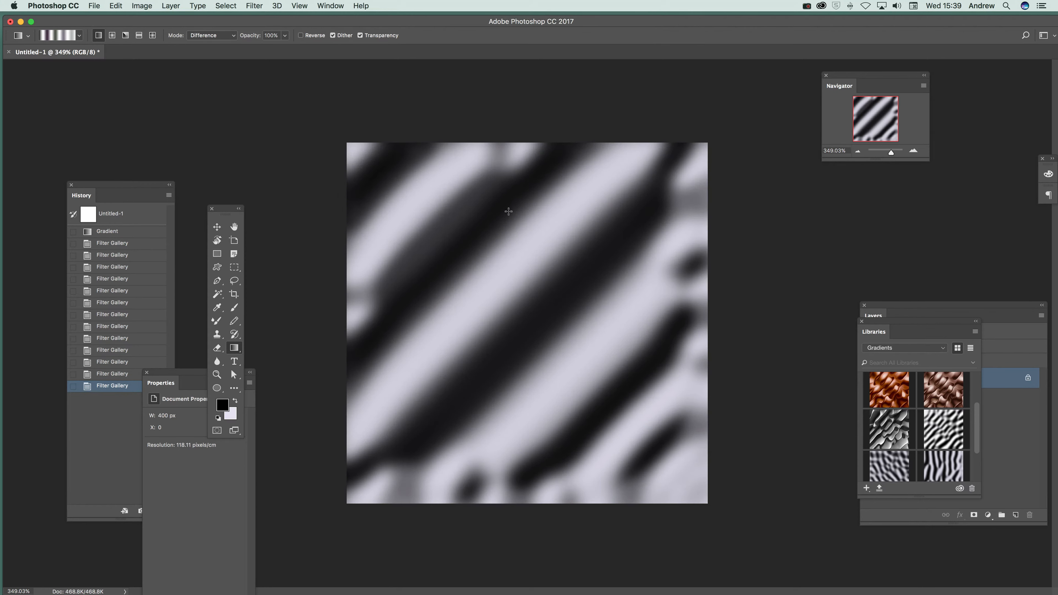
left_click(252, 6)
left_click(249, 15)
Overlay three diagonal Difference gradients along the canvas's upper-left to lower-right axis, discarding the trial drawn from the upper-right to the lower-left.
left_click_drag(695, 151, 339, 506)
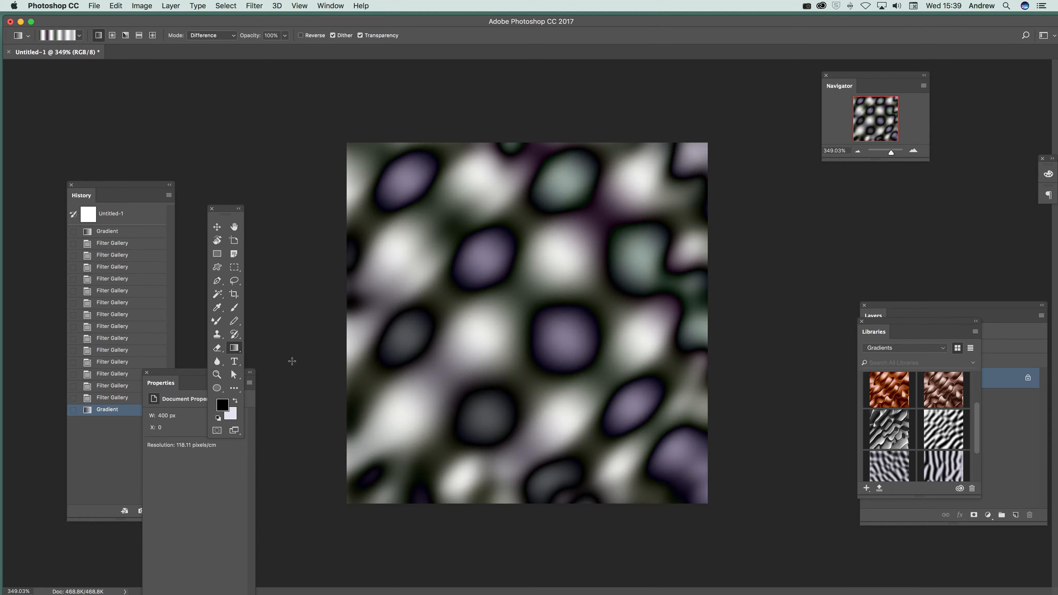
key("super+z")
left_click_drag(360, 140, 388, 174)
key("super+z")
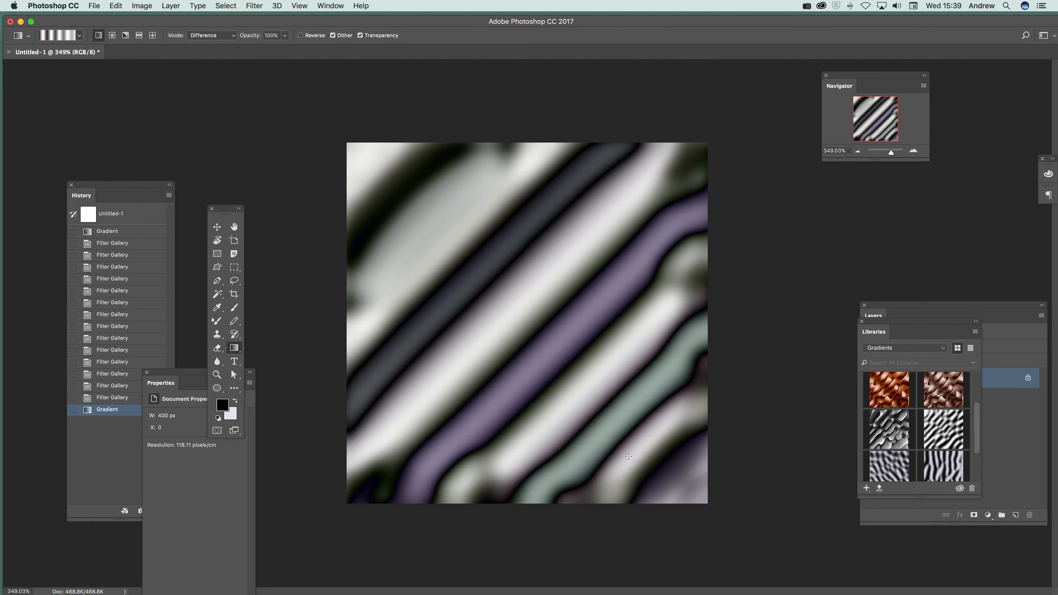
left_click_drag(636, 445, 437, 233)
left_click_drag(438, 200, 625, 438)
Apply Bas Relief with Detail 7, Smoothness 15 and Light Bottom Right, and repeat the filter four times.
left_click(254, 6)
left_click(273, 46)
mouse_move(746, 237)
left_mouse_down()
mouse_move(774, 237)
mouse_move(697, 238)
mouse_move(740, 238)
mouse_move(729, 240)
left_mouse_up()
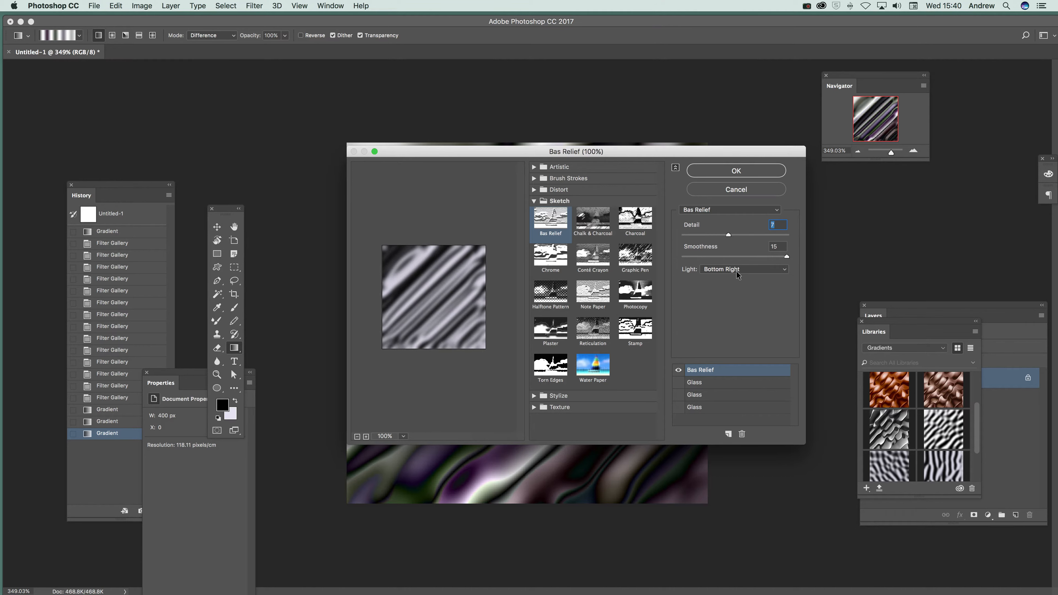
left_click_drag(756, 256, 699, 257)
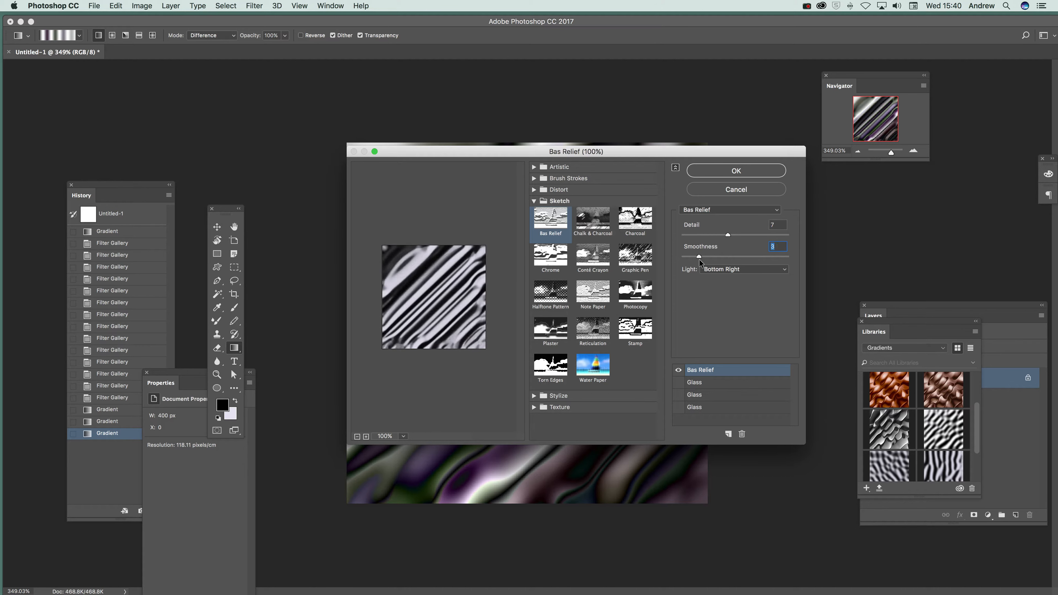
left_click(736, 171)
left_click(253, 6)
left_click(261, 16)
left_click(254, 6)
left_click(261, 16)
left_click(253, 6)
left_click(260, 16)
left_click(253, 7)
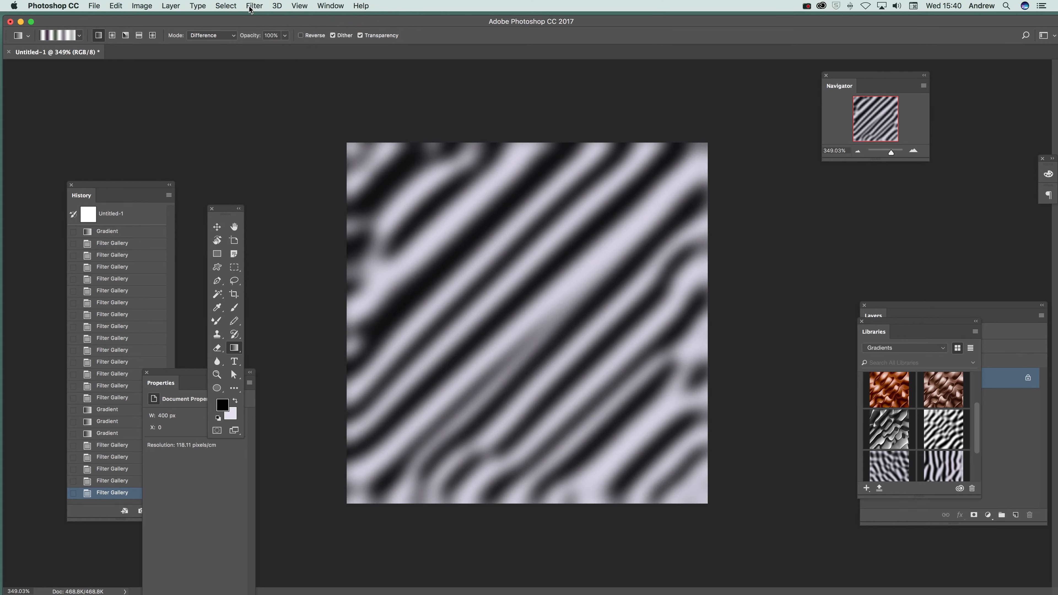
Overlay a Difference gradient from the canvas's upper right to beyond its lower left, discarding a second similar one through the history.
mouse_move(682, 199)
left_mouse_down()
mouse_move(303, 516)
mouse_move(262, 565)
left_mouse_up()
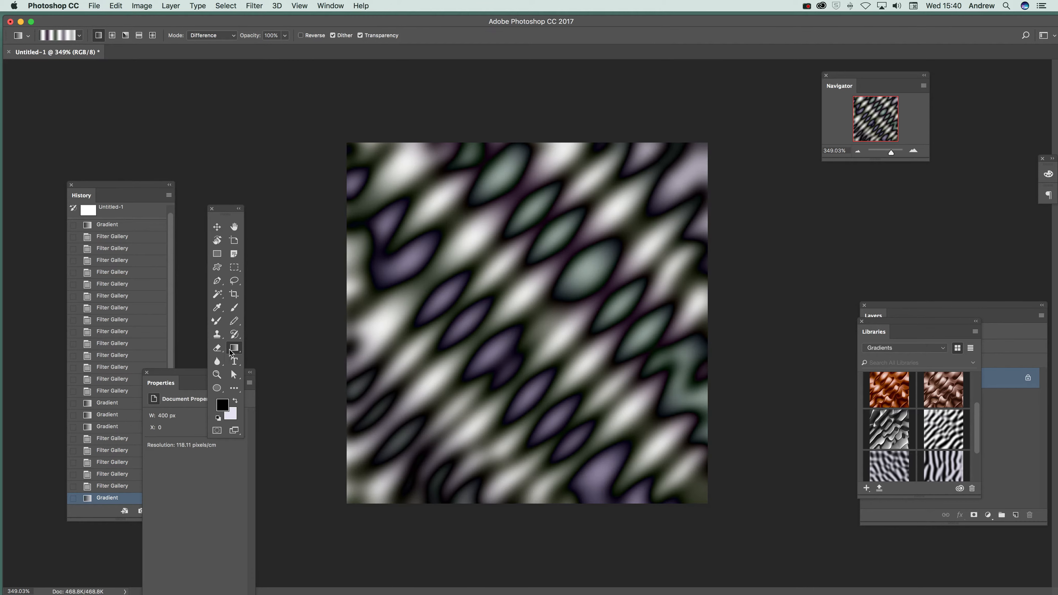
left_click_drag(659, 130, 293, 529)
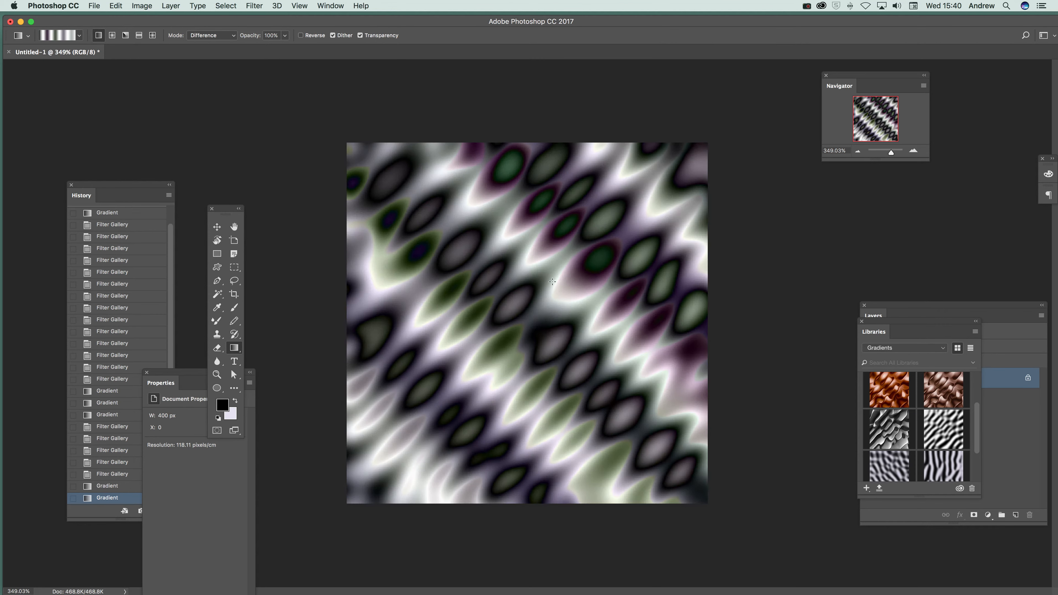
left_click(113, 474)
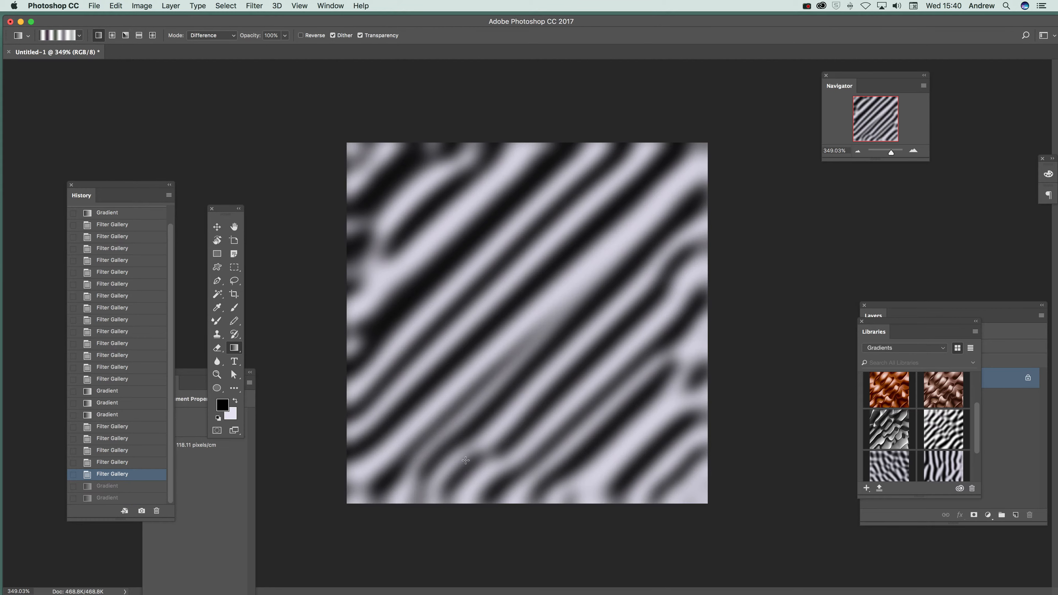
left_click(103, 487)
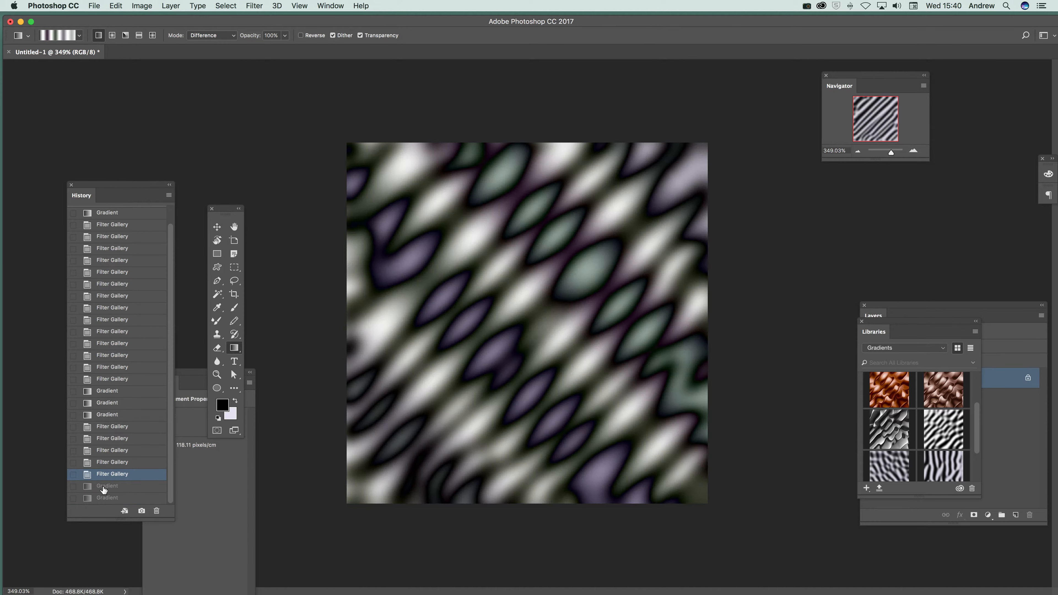
Overlay a Difference gradient from the canvas's upper left to lower right, and preview Bas Relief without applying it.
left_click_drag(391, 188, 663, 459)
left_click(254, 5)
left_click(270, 50)
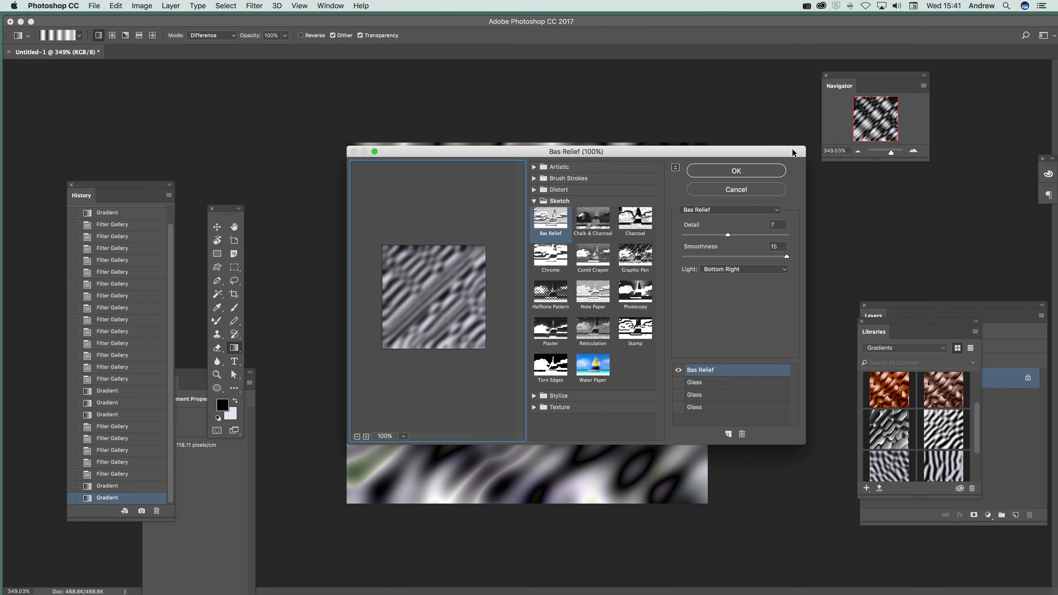
left_click(736, 189)
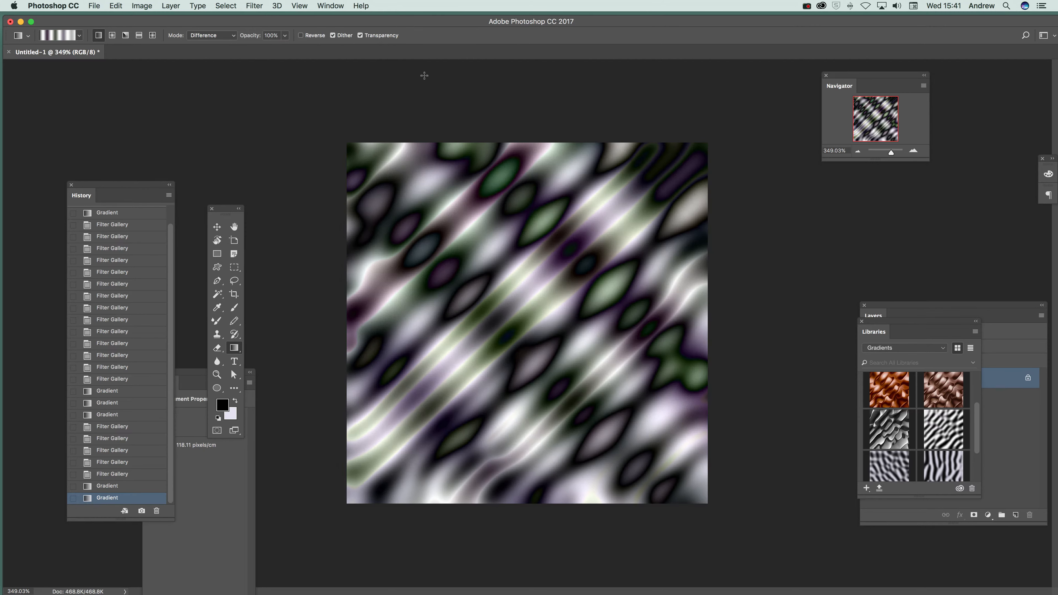
Convert the striped layer into a 3D mesh using Depth Map to Plane.
left_click(277, 6)
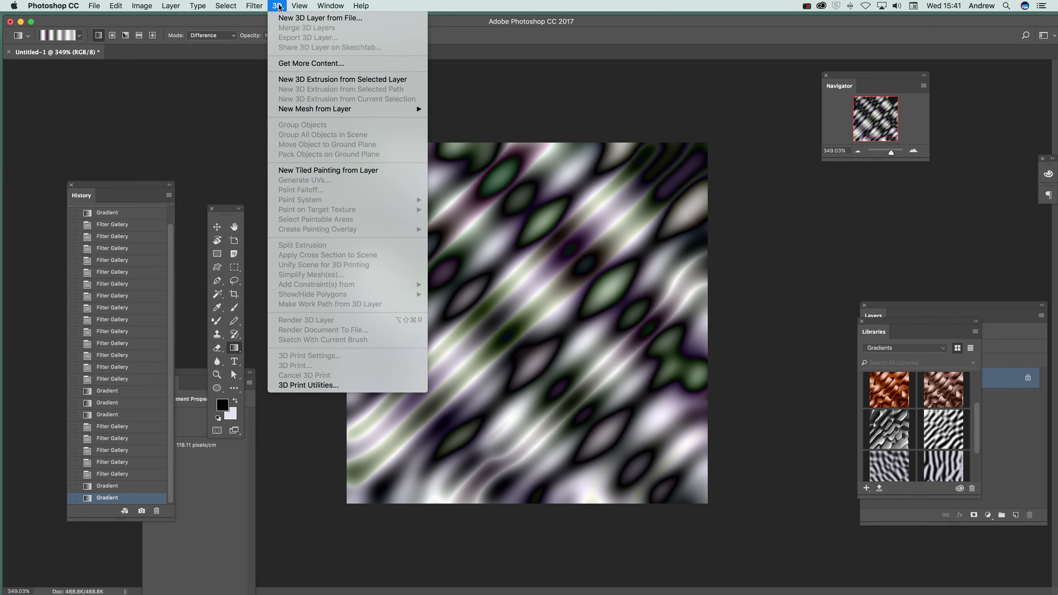
mouse_move(355, 115)
mouse_move(483, 127)
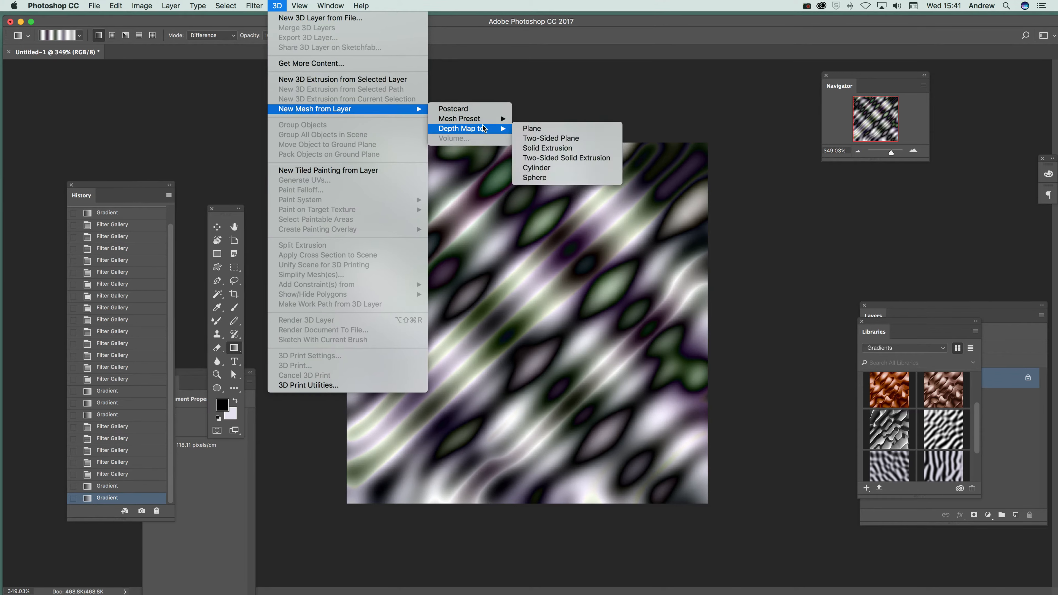
left_click(549, 129)
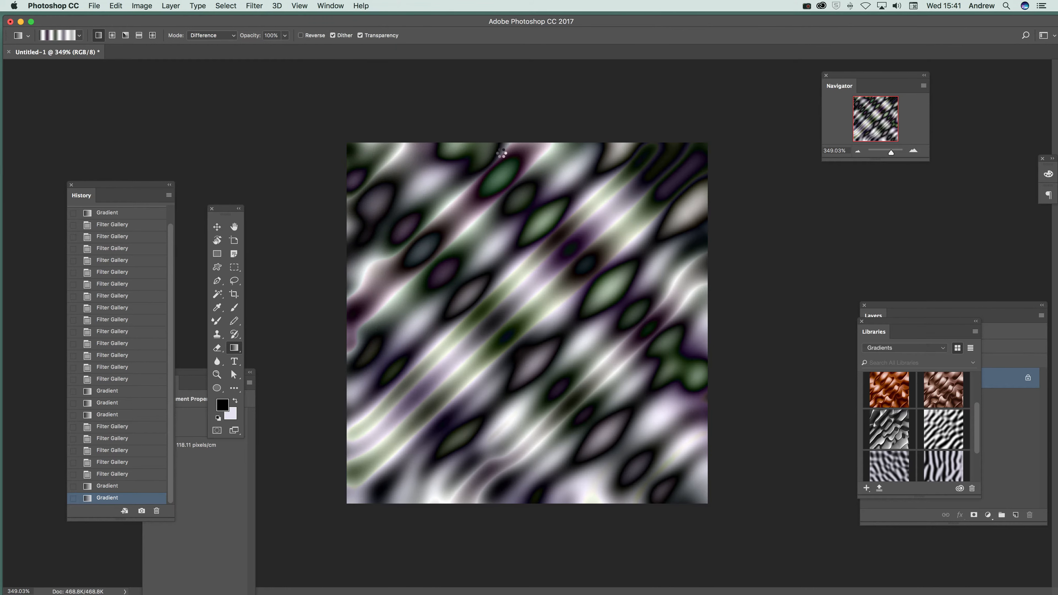
Orbit, pan and slide the 3D camera until the extruded plane's ridges fill the whole canvas.
left_click_drag(550, 225, 527, 266)
left_click(444, 36)
mouse_move(483, 167)
left_mouse_down()
mouse_move(474, 182)
mouse_move(482, 156)
left_mouse_up()
left_click_drag(570, 104, 534, 361)
left_click(458, 35)
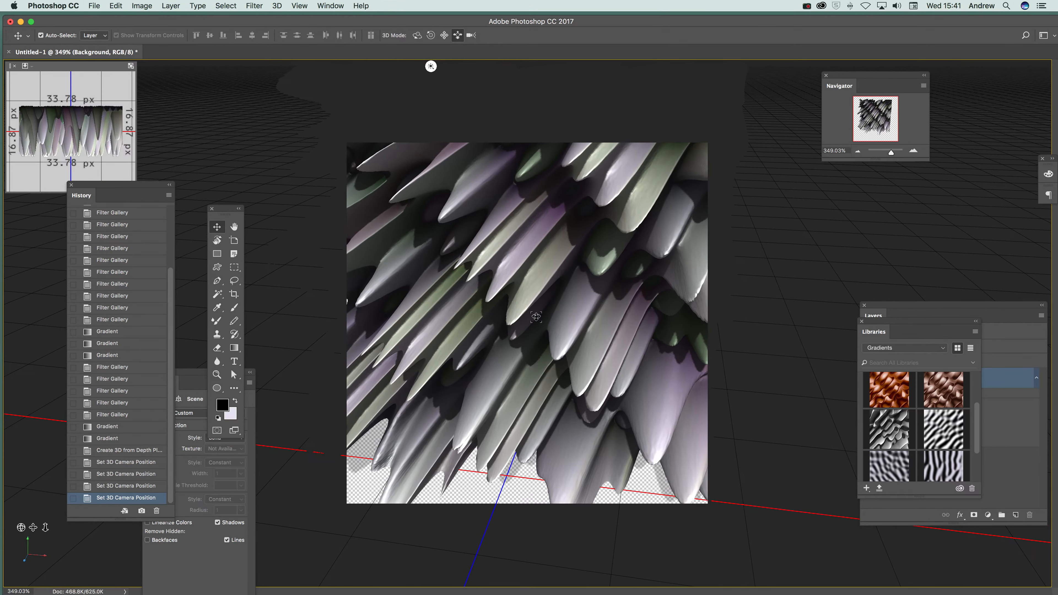
left_click(445, 35)
left_click_drag(517, 242, 515, 317)
left_click(417, 35)
left_click_drag(467, 233, 416, 187)
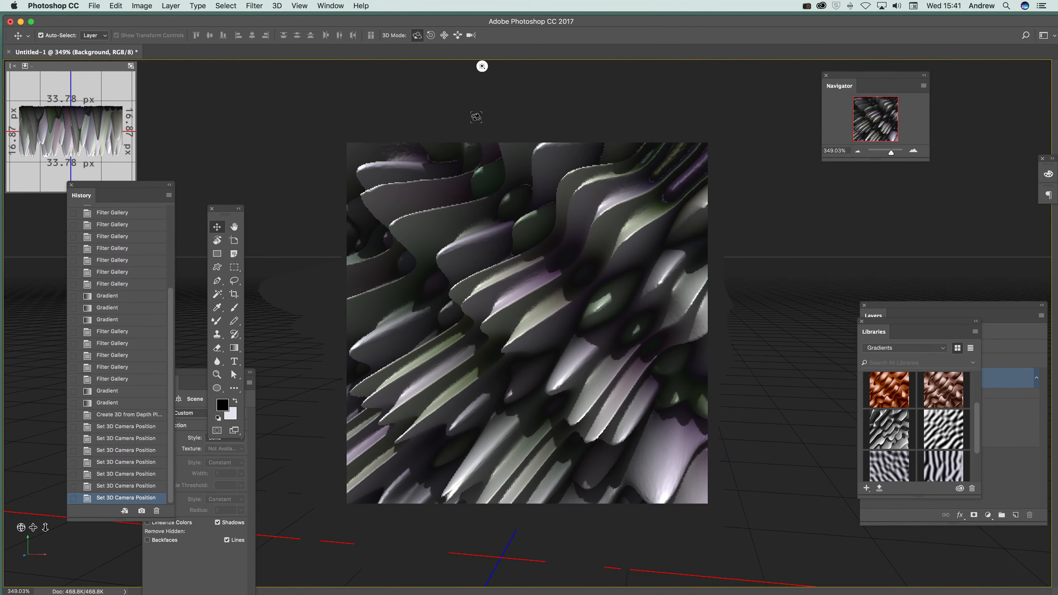
Re-aim Infinite Light 1 to shine more directly onto the 3D surface, and flatten the image.
left_click(506, 118)
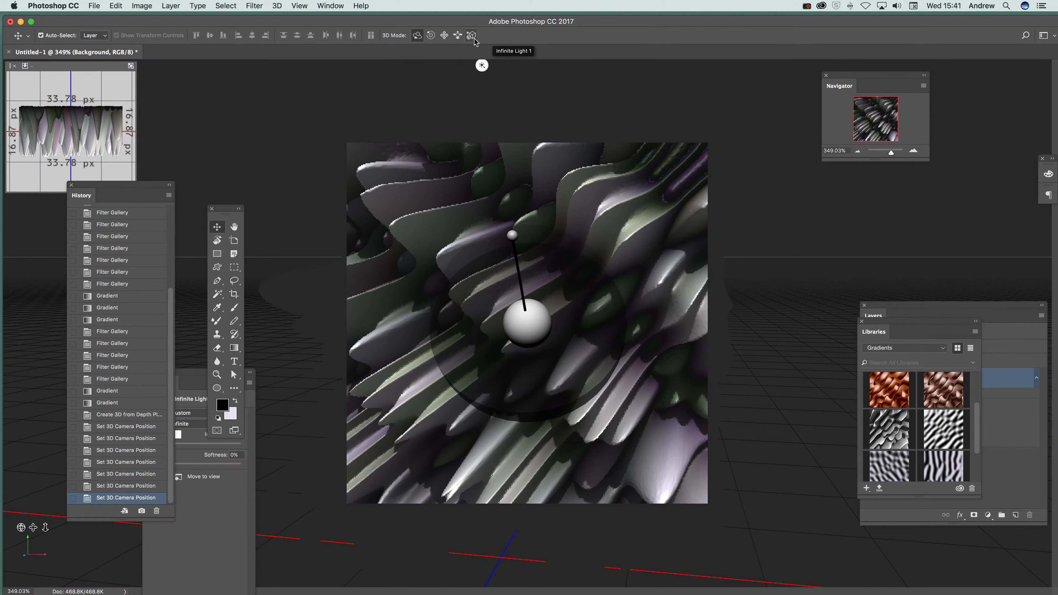
mouse_move(511, 235)
left_mouse_down()
mouse_move(592, 334)
mouse_move(621, 291)
mouse_move(555, 246)
mouse_move(529, 250)
mouse_move(545, 238)
mouse_move(494, 320)
mouse_move(508, 310)
mouse_move(514, 326)
left_mouse_up()
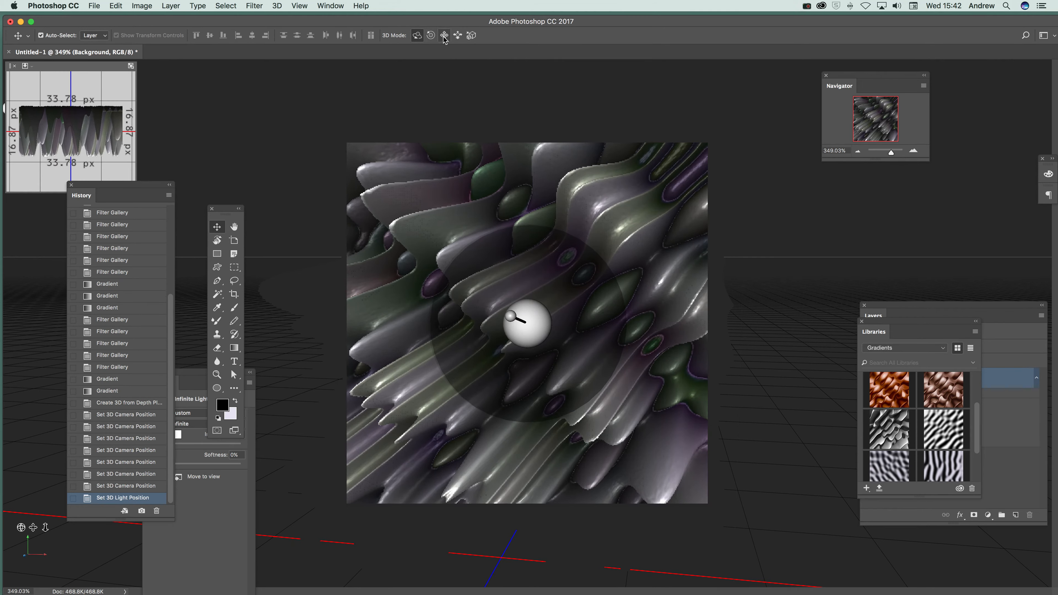
left_click(182, 6)
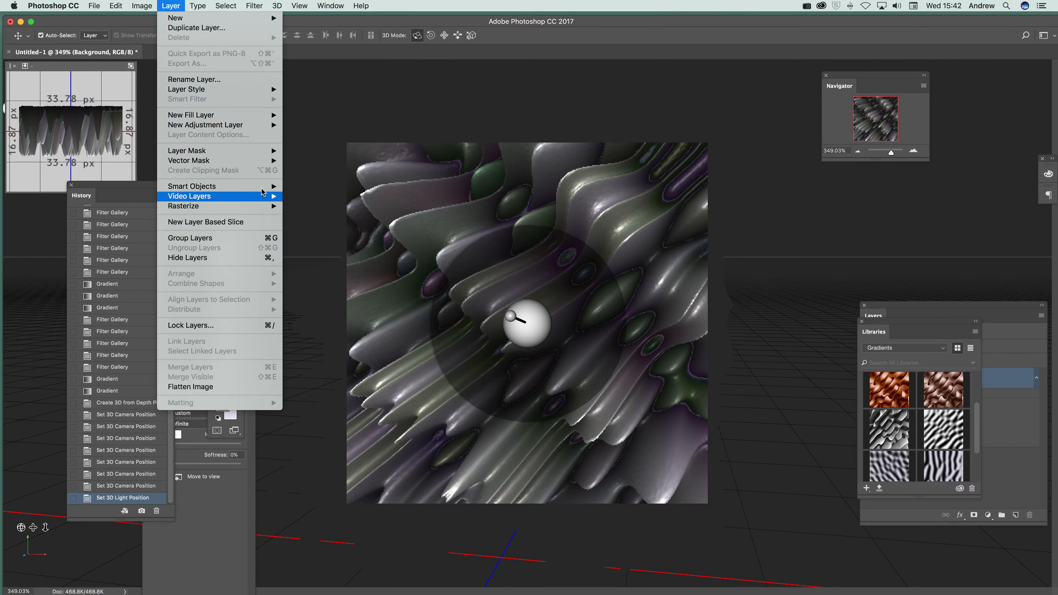
mouse_move(275, 7)
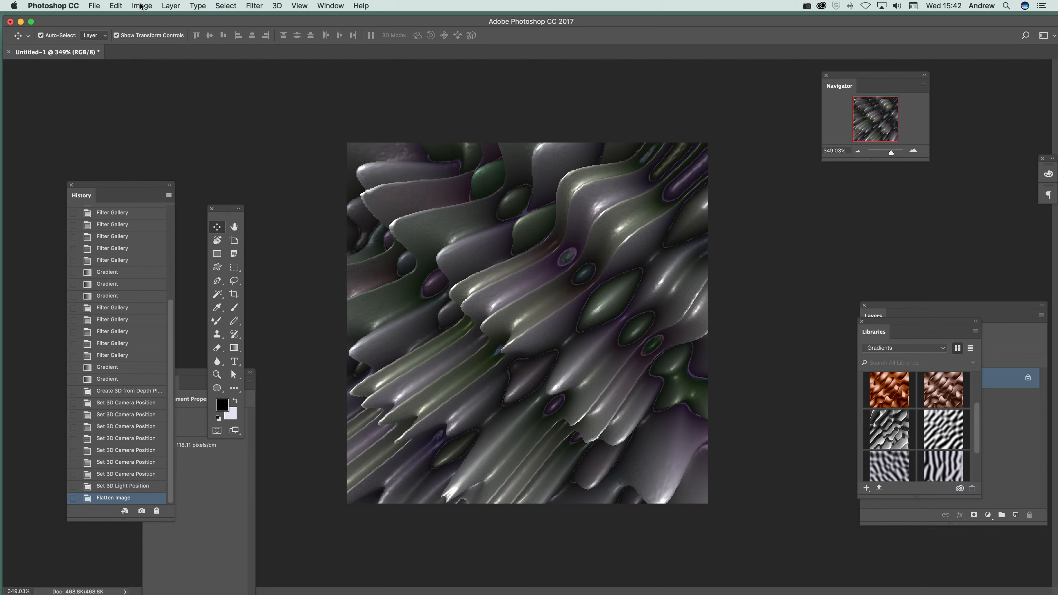
Apply the Oil Paint filter with Stylization 4.7, Cleanliness 9.3, Scale 9.0, Bristle Detail 9.2 and Lighting off.
left_click(254, 6)
mouse_move(308, 192)
left_click(402, 237)
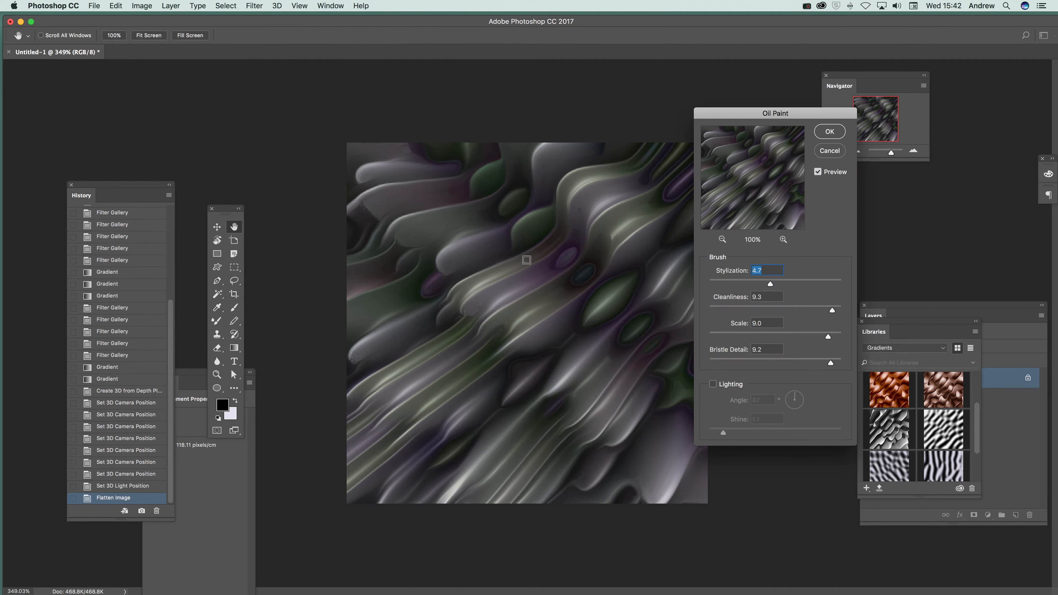
left_click_drag(730, 125, 727, 152)
key("Return")
Apply Auto Tone to the flattened image and intensify its greens and purples with a Vibrance adjustment.
left_click(155, 5)
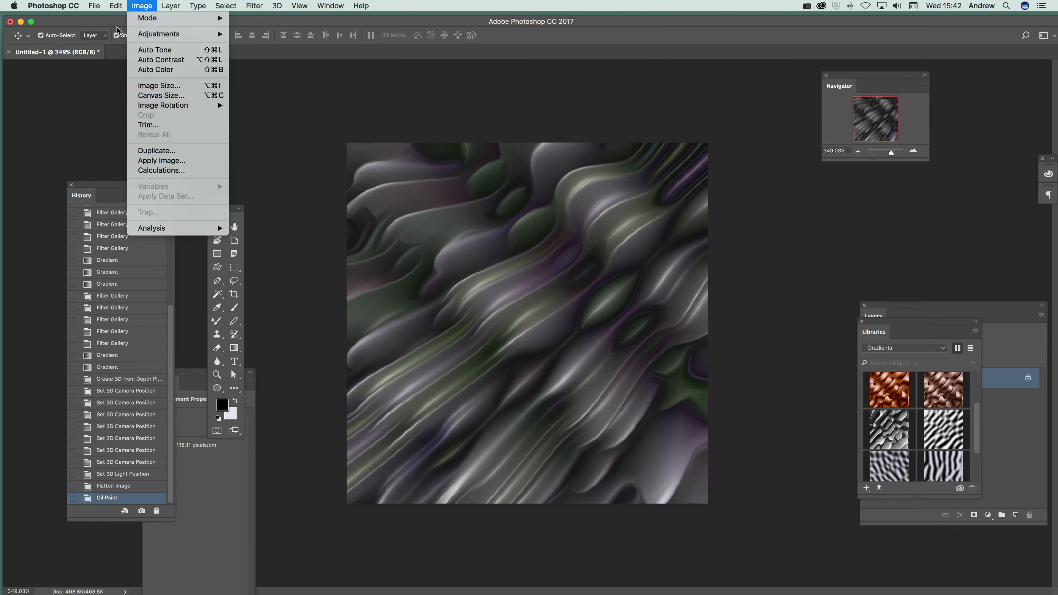
left_click(155, 50)
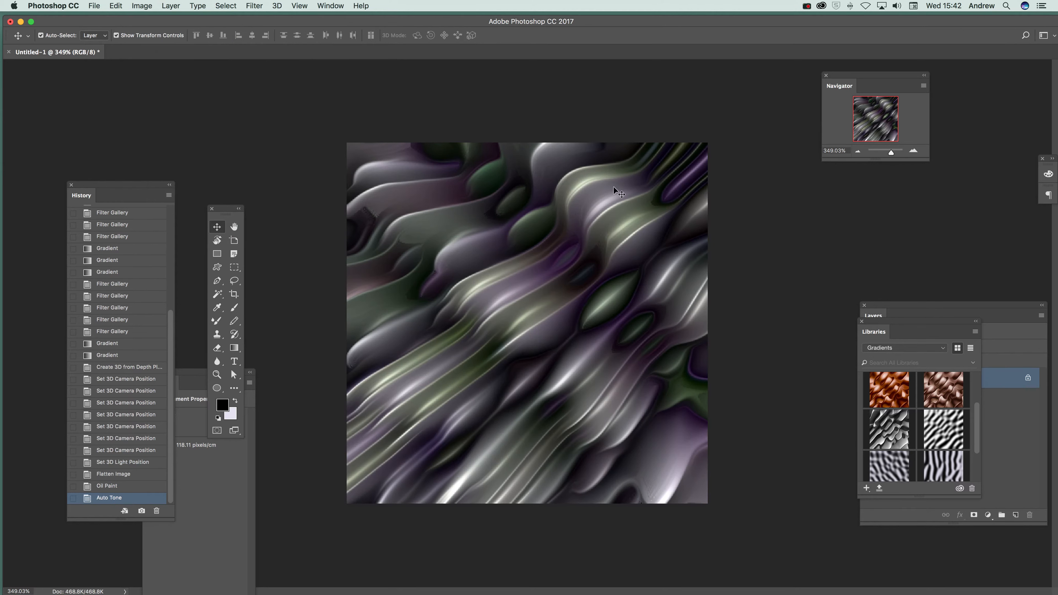
left_click(142, 6)
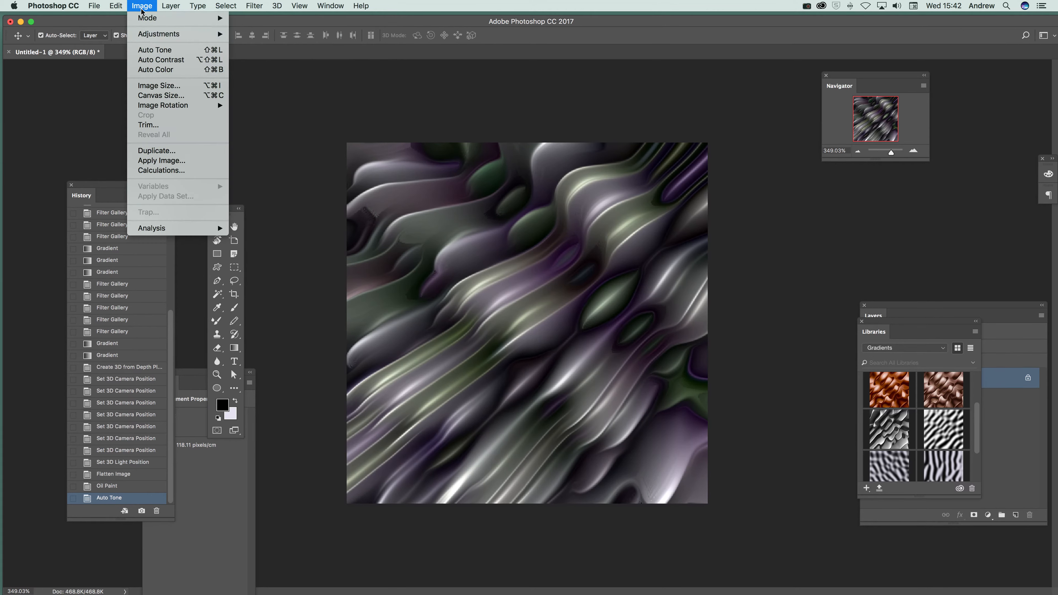
mouse_move(159, 33)
left_click(266, 80)
left_click(523, 287)
key("Return")
key("v")
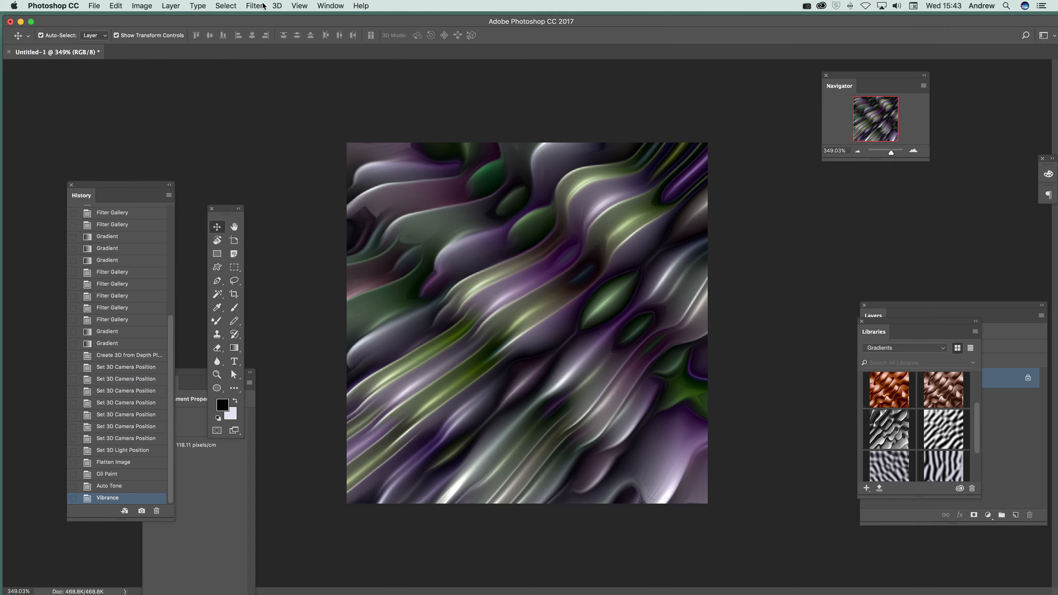
Try a Difference gradient from above the canvas's top centre to beyond its lower-right edge, and undo it.
left_click(235, 348)
left_click_drag(538, 117, 742, 486)
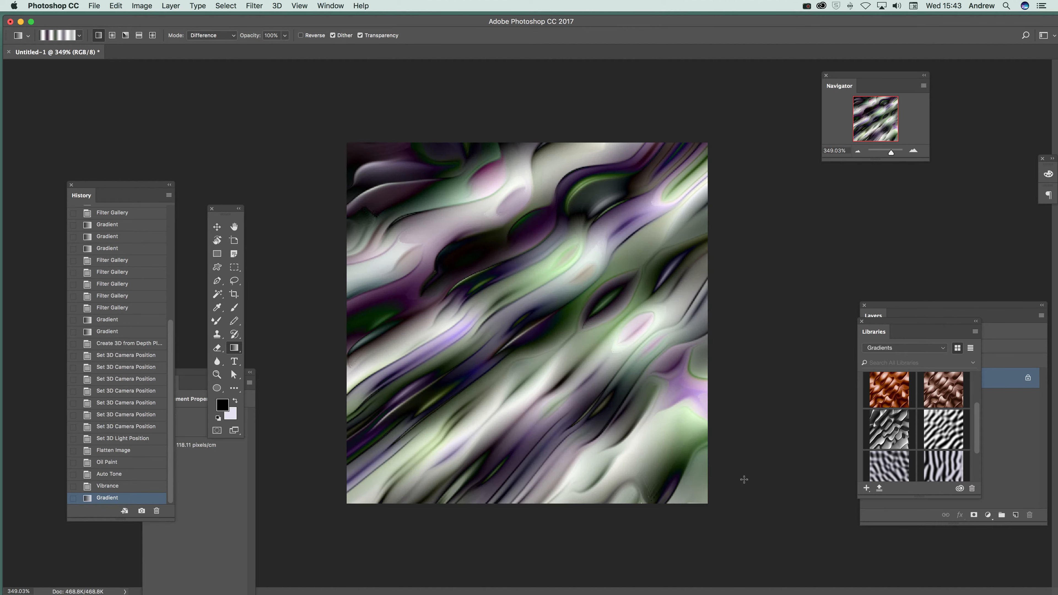
key("super+z")
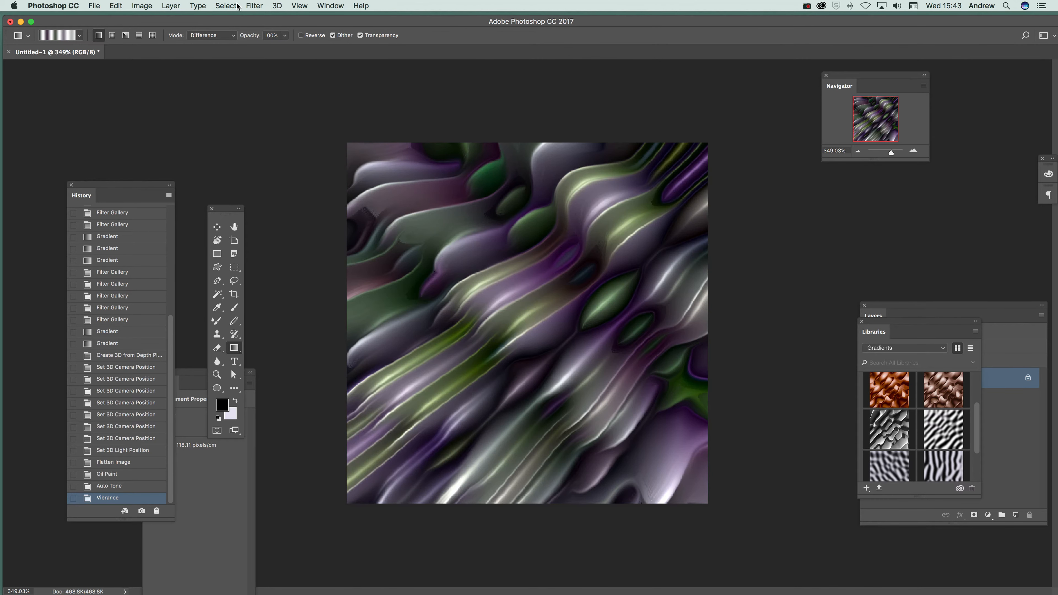
Try Bas Relief at Detail 12 and Detail 1 with Smoothness 15, and cancel the filter.
left_click(254, 5)
mouse_move(260, 161)
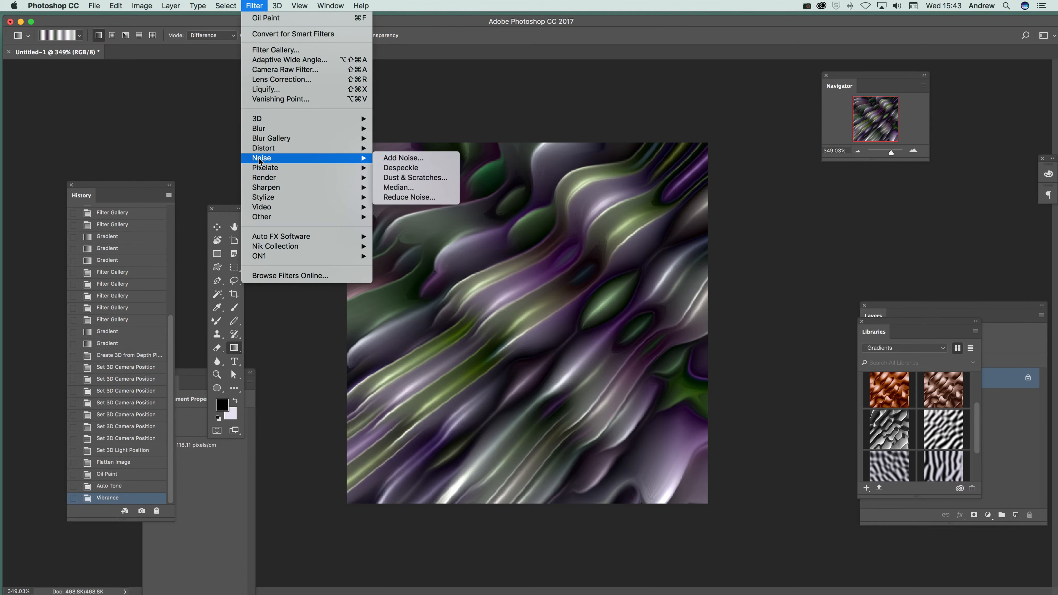
left_click(276, 50)
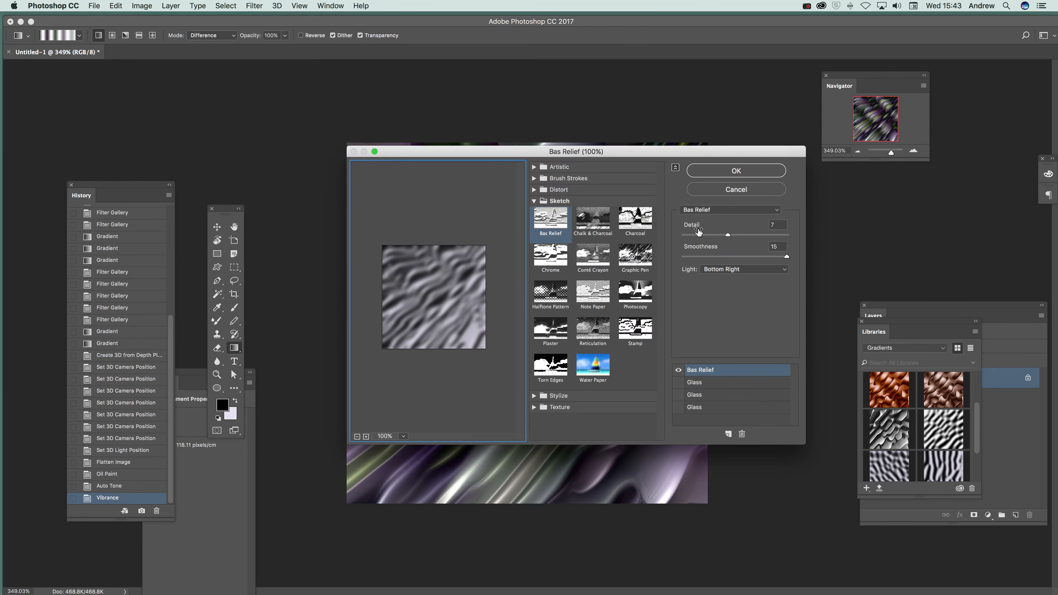
left_click_drag(735, 234, 766, 234)
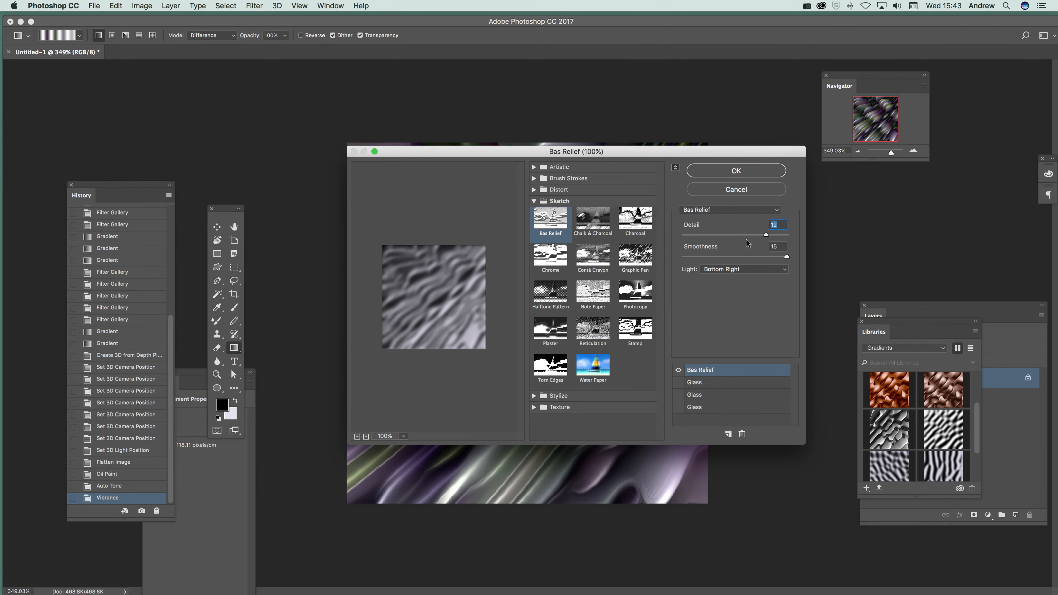
left_click_drag(771, 235, 670, 240)
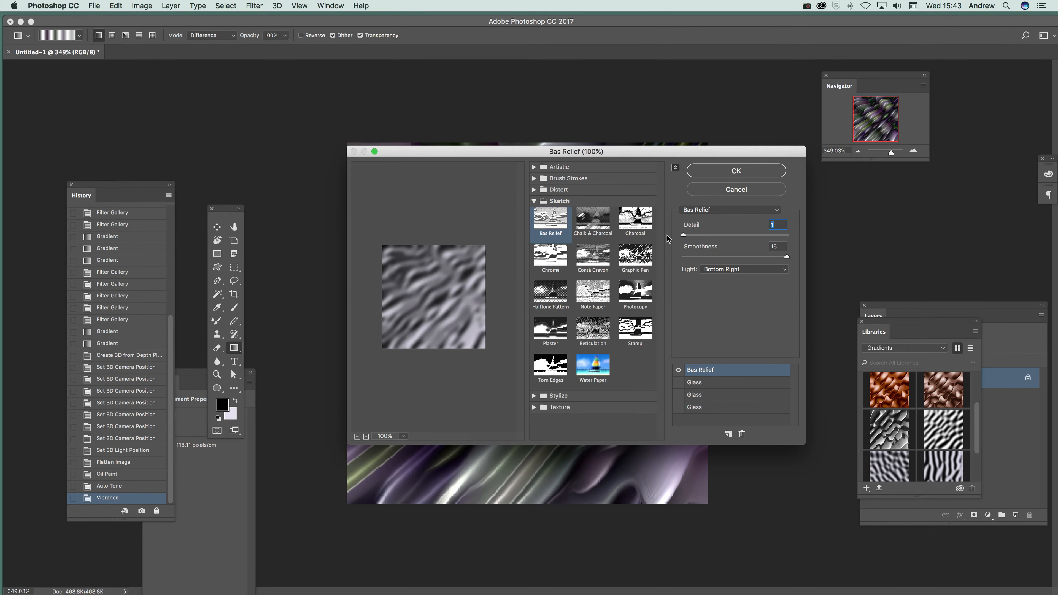
left_click(737, 269)
left_click(723, 237)
left_click(737, 189)
Place the orange-brown liquid pattern from the Gradients library over the canvas as a trial, and delete its layer.
left_click_drag(889, 390, 437, 248)
left_click_drag(522, 264, 602, 352)
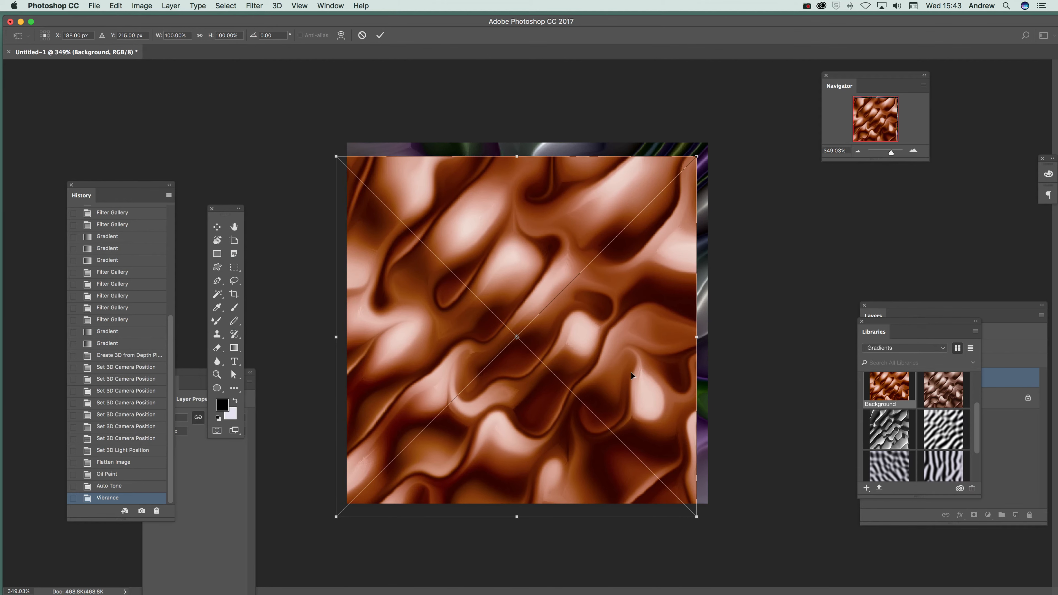
key("Return")
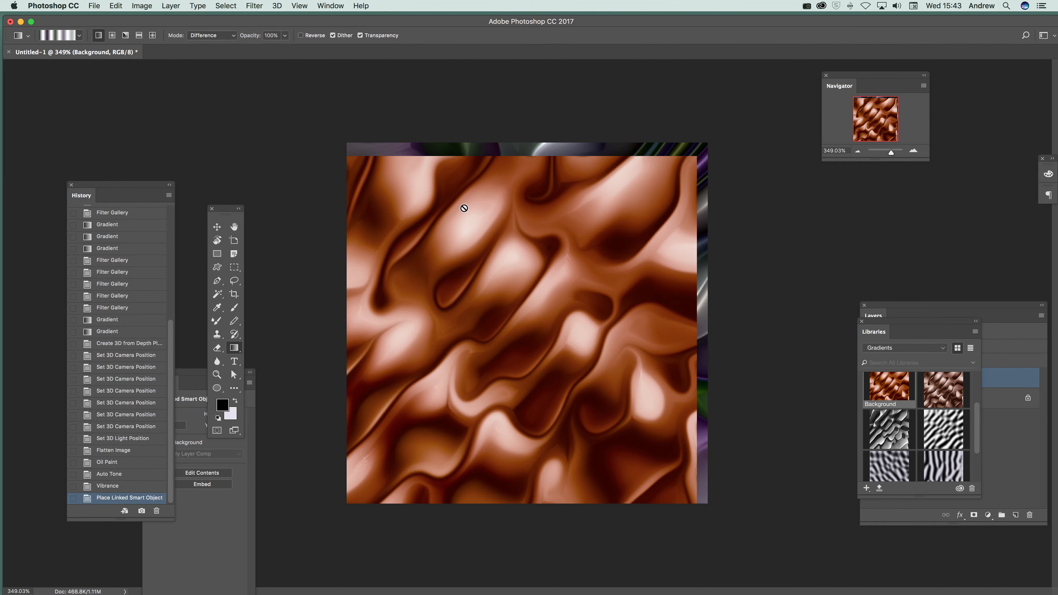
key("BackSpace")
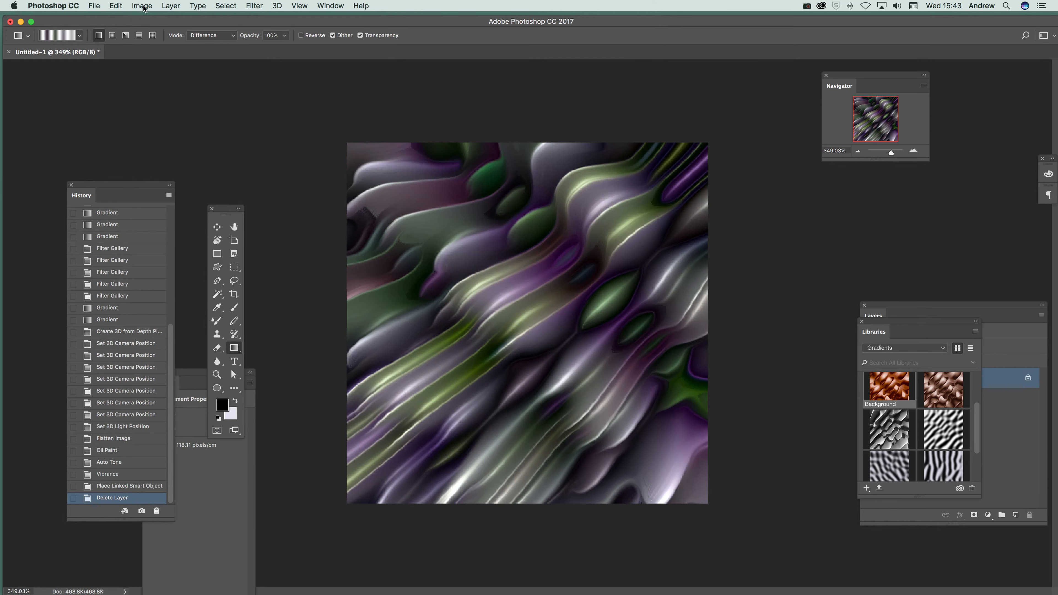
Recolour the image in coppery brown tones with Color Lookup, and strengthen it with HDR Toning.
left_click(129, 7)
mouse_move(200, 34)
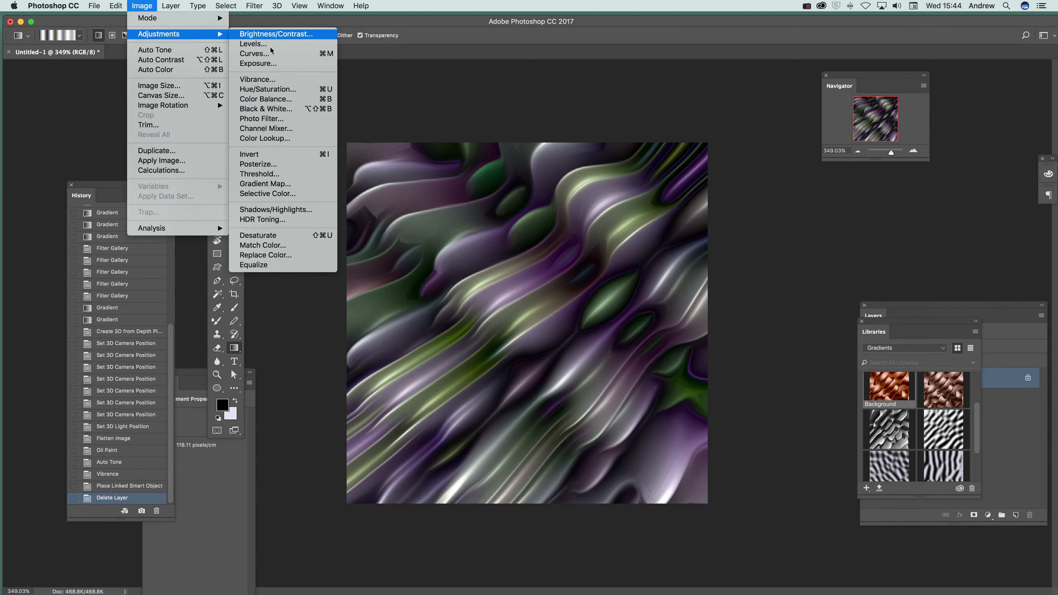
left_click(289, 138)
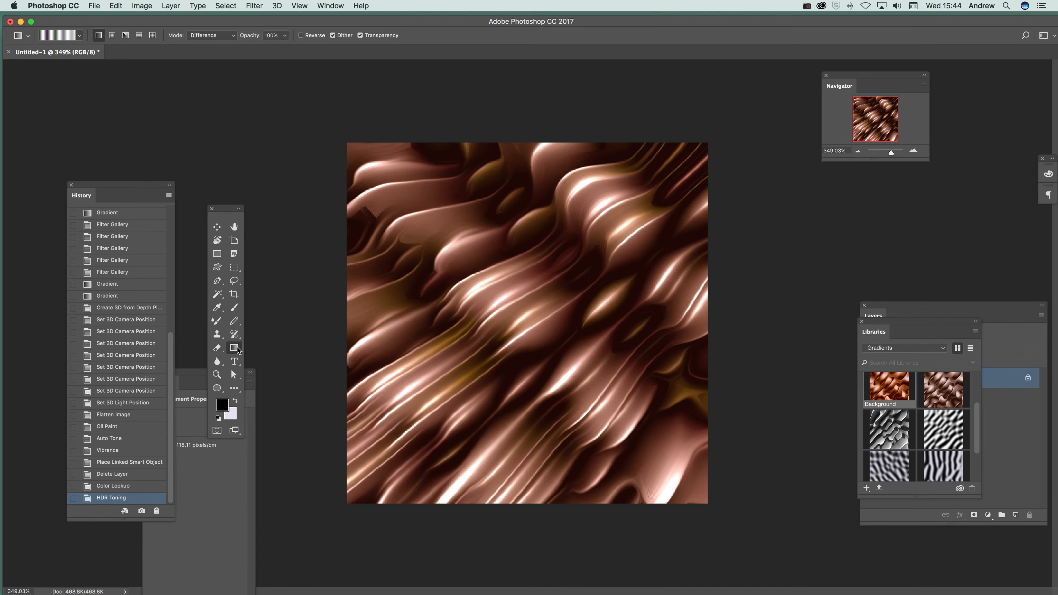
Inspect the Avg10Random32 gradient without changing it, and place the black-and-white relief pattern from the Gradients library over the canvas.
left_click(63, 37)
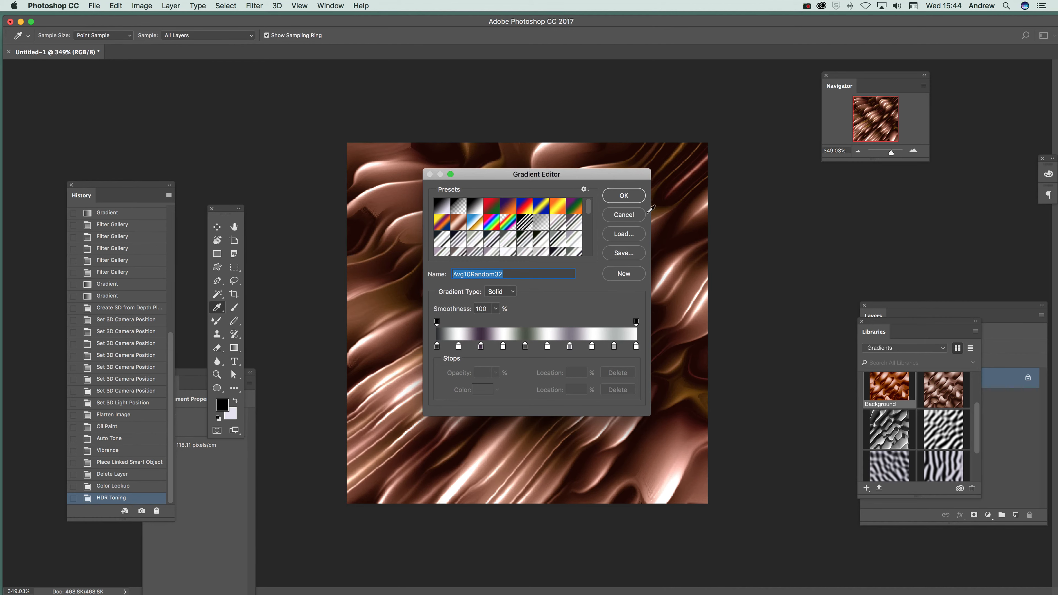
left_click(625, 216)
left_click_drag(891, 433, 478, 299)
left_click_drag(540, 334, 578, 348)
key("Return")
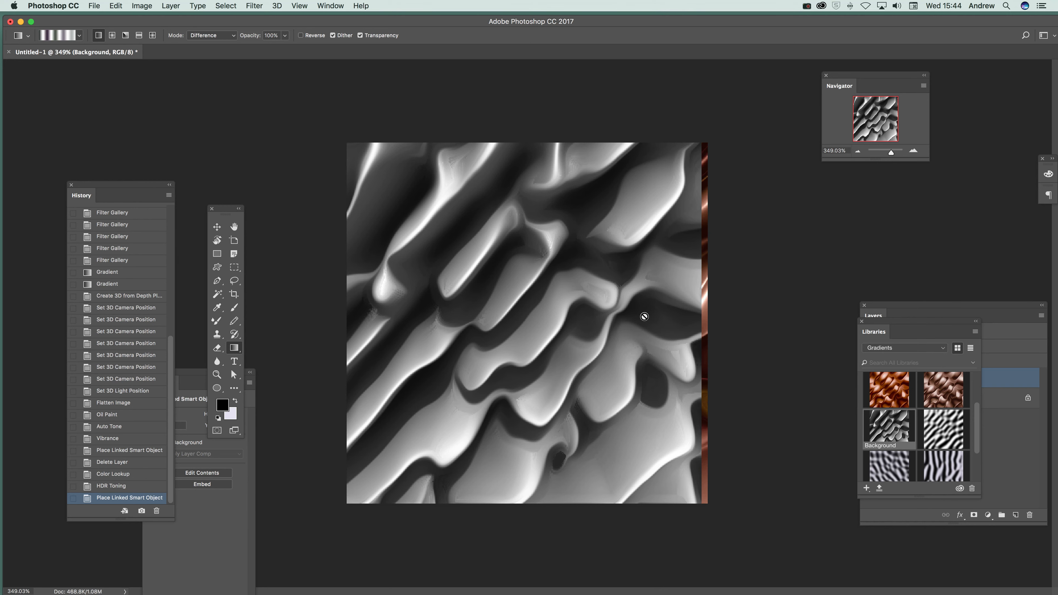